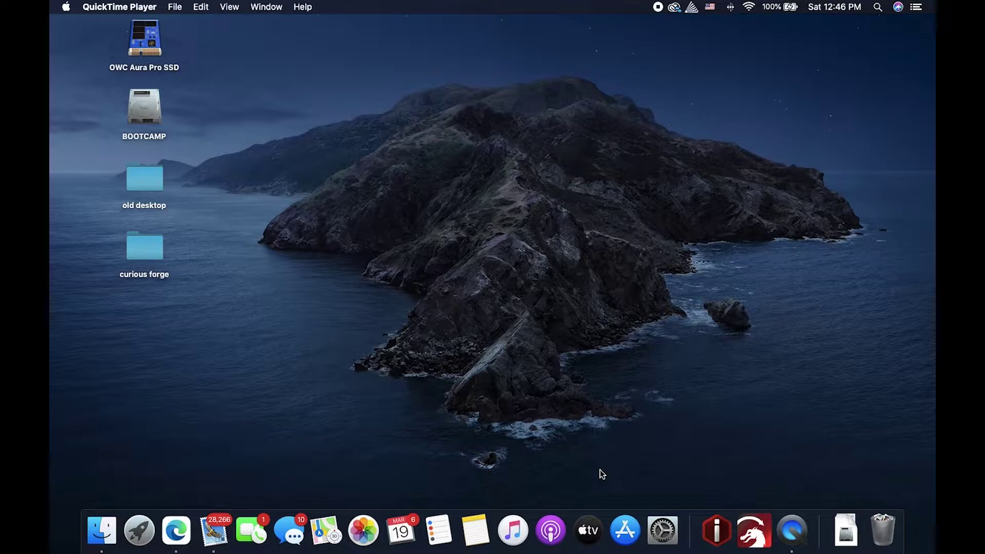
Open thingiverse.com in the full-screen Edge window.
key(ctrl+Right)
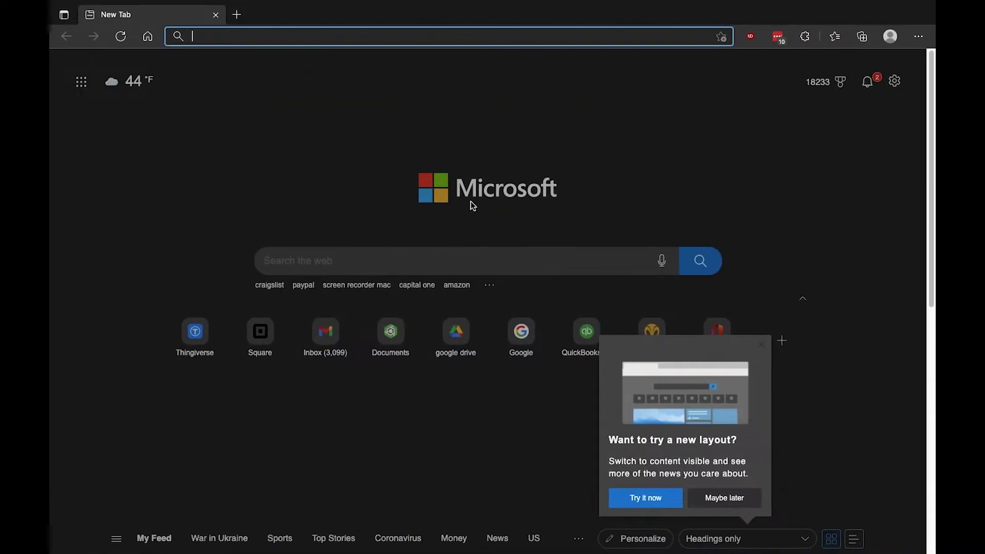
click(561, 39)
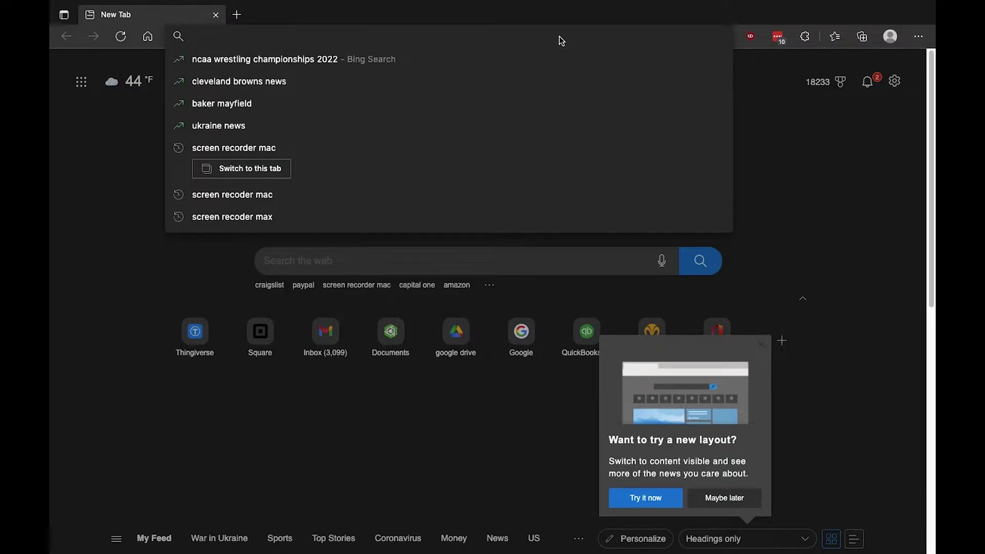
text(th)
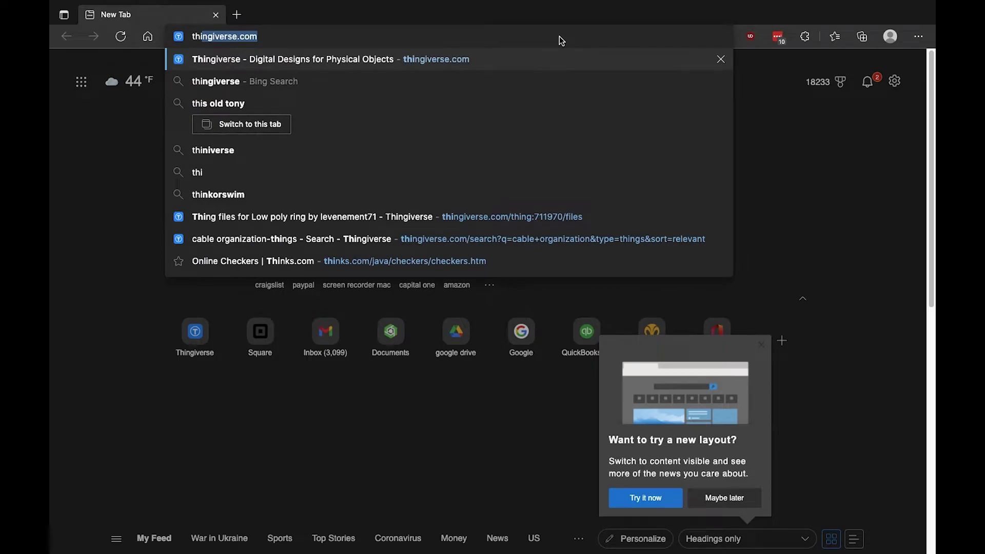
text(ing)
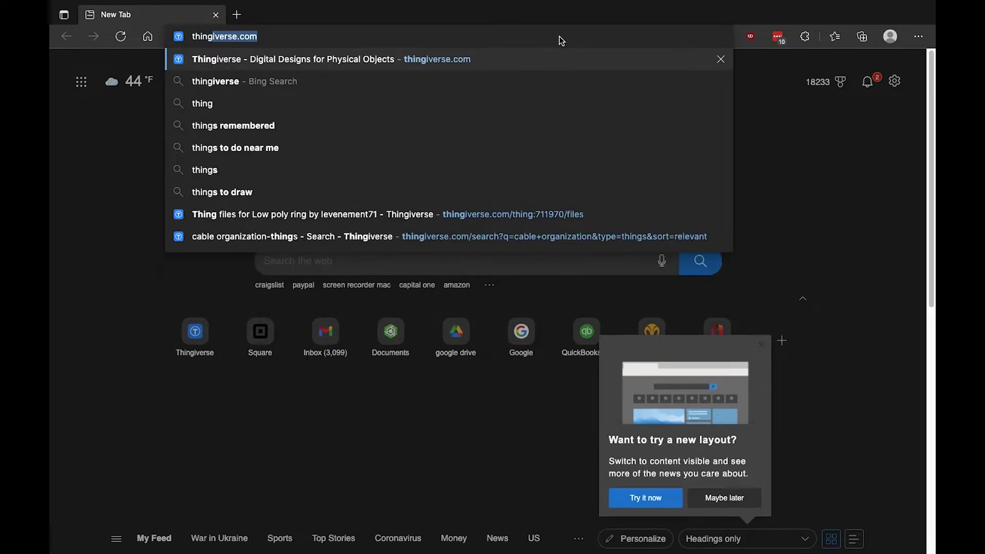
text(i)
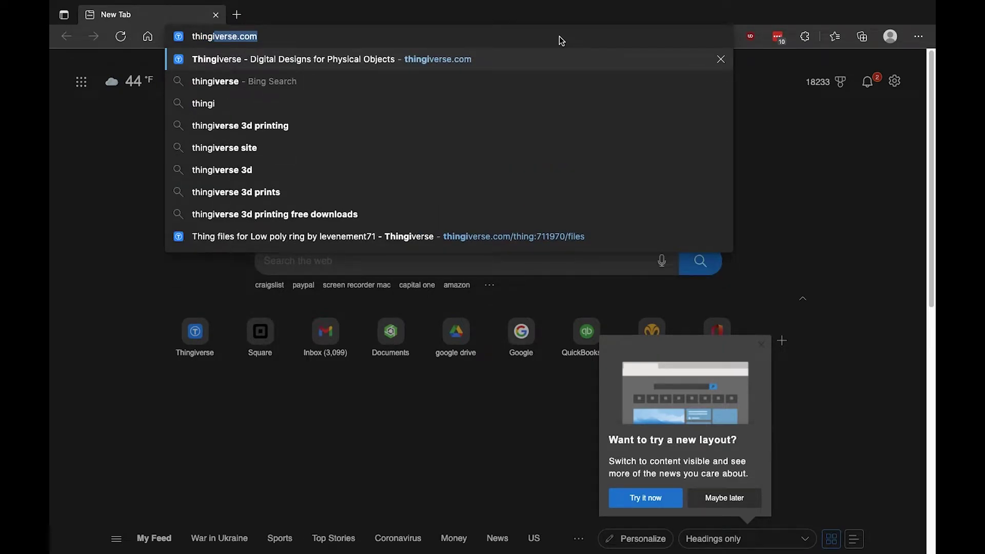
text(vers)
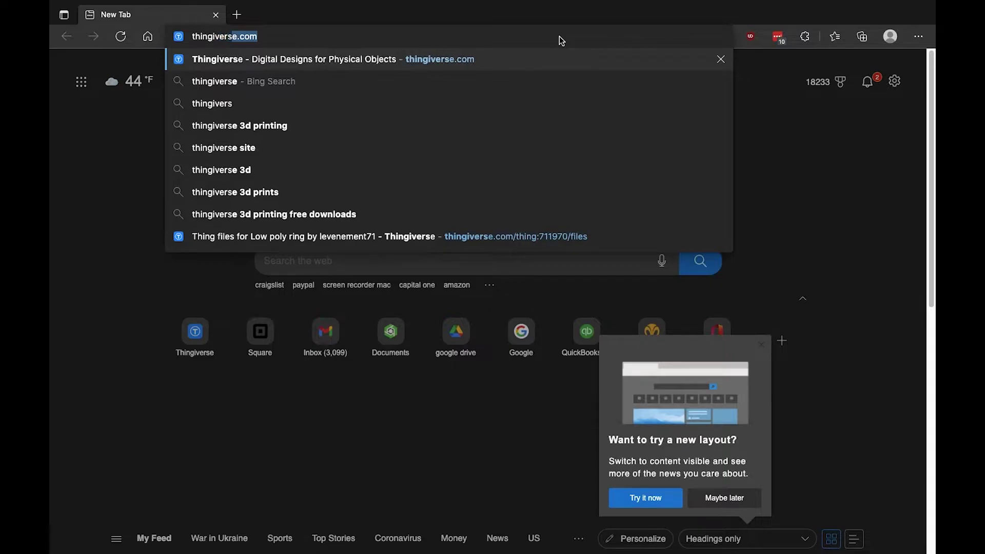
text(e.com)
key(Return)
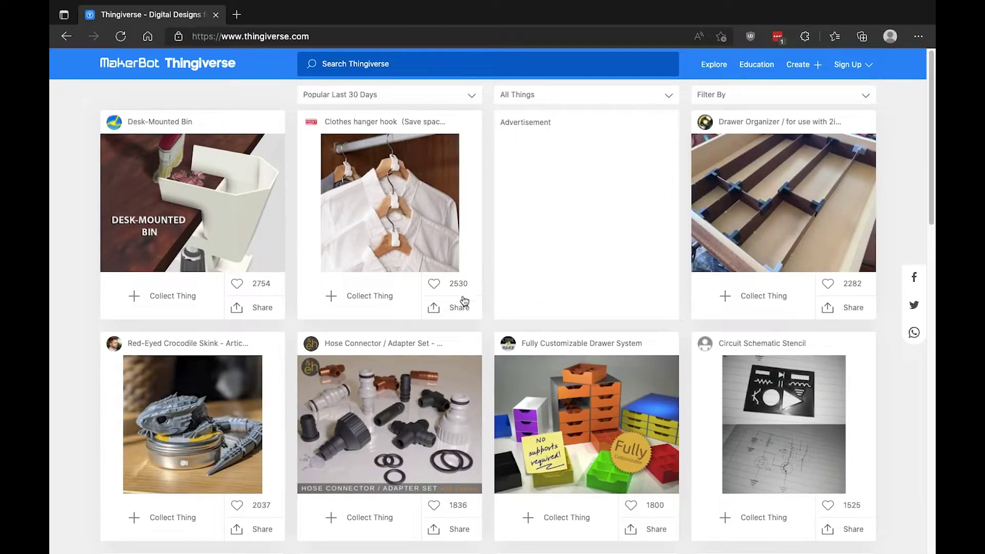
Scroll through the Thingiverse popular designs and back up to the top.
scroll(464, 301, down, 4)
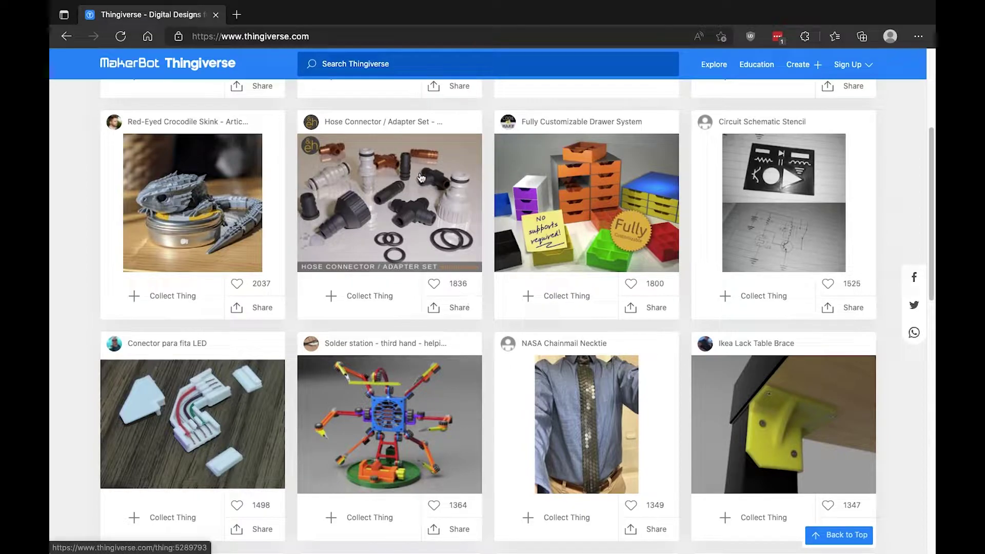
scroll(445, 262, down, 1)
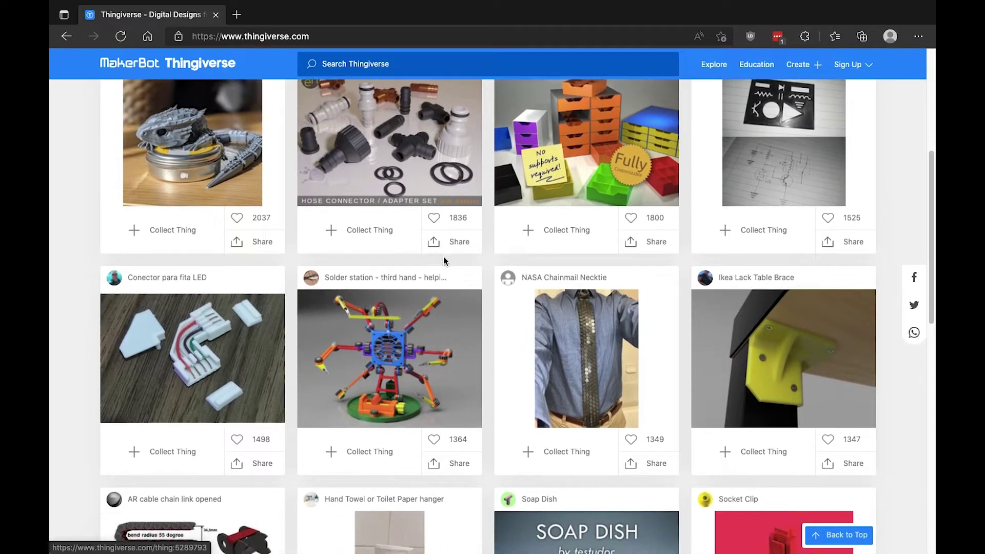
scroll(578, 356, up, 1)
scroll(577, 356, up, 2)
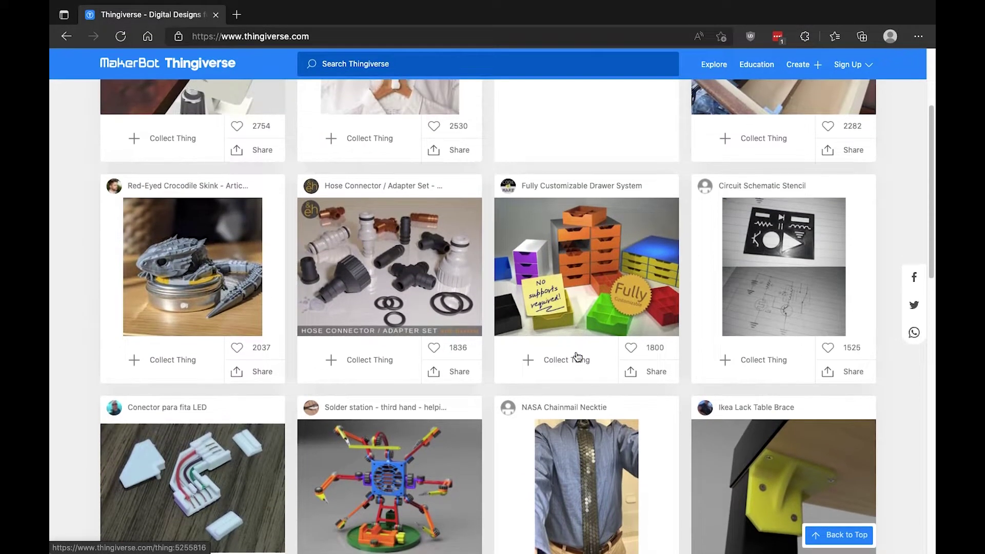
scroll(577, 357, up, 1)
scroll(577, 357, up, 1)
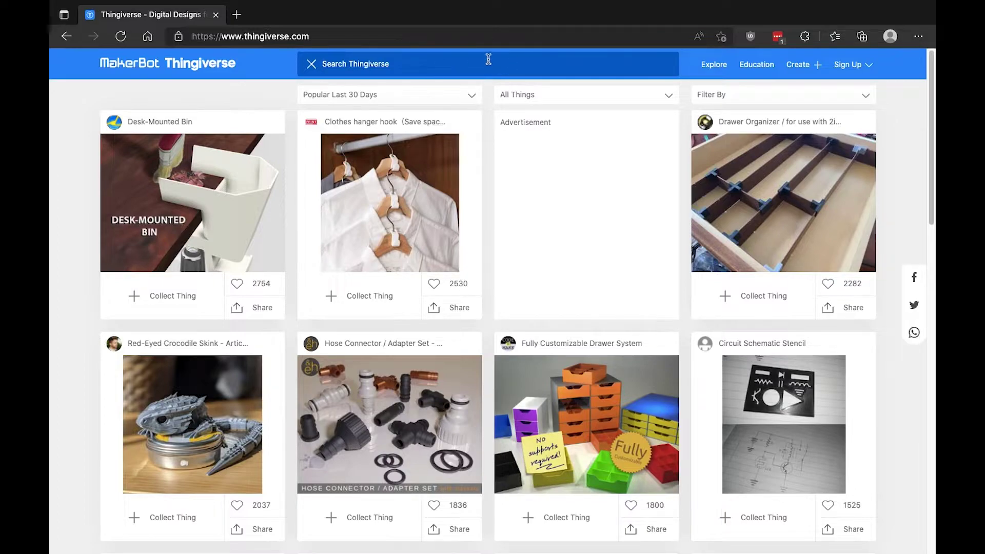
Search Thingiverse for 'usb organizer' and scroll through the results.
text(u)
text(sb organizer)
key(Return)
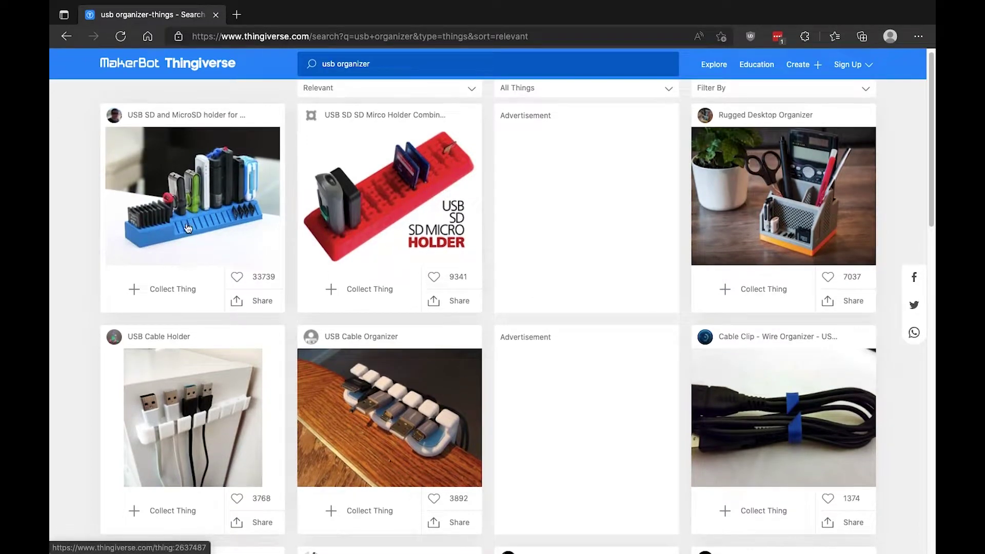
scroll(187, 228, down, 1)
scroll(188, 227, down, 3)
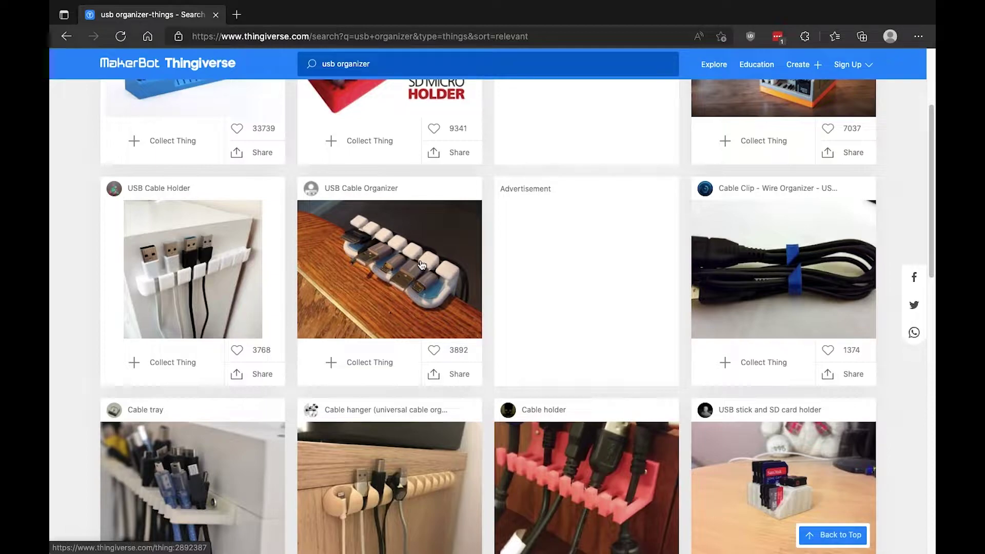
Open the USB Cable Organizer design page from the search results.
click(422, 264)
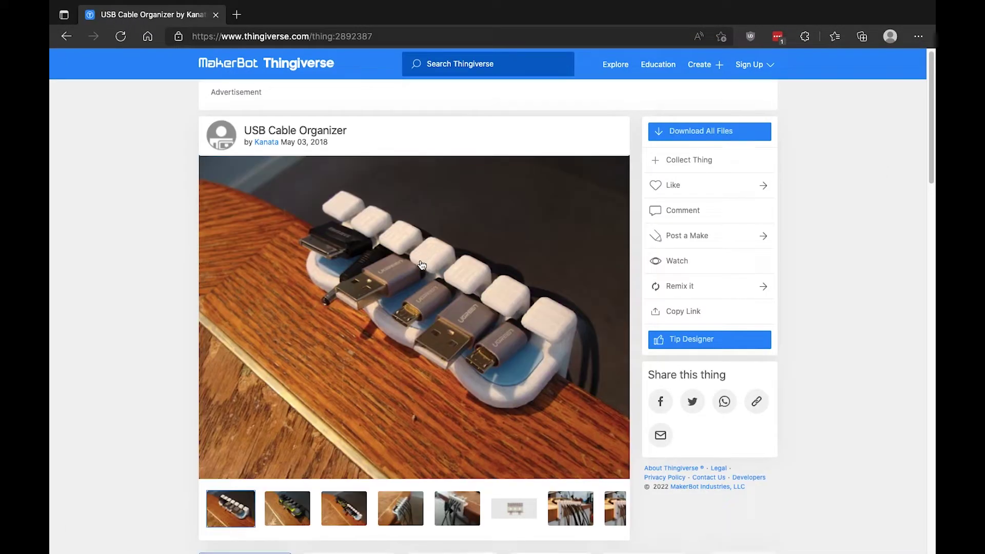
scroll(421, 264, down, 1)
scroll(422, 264, up, 1)
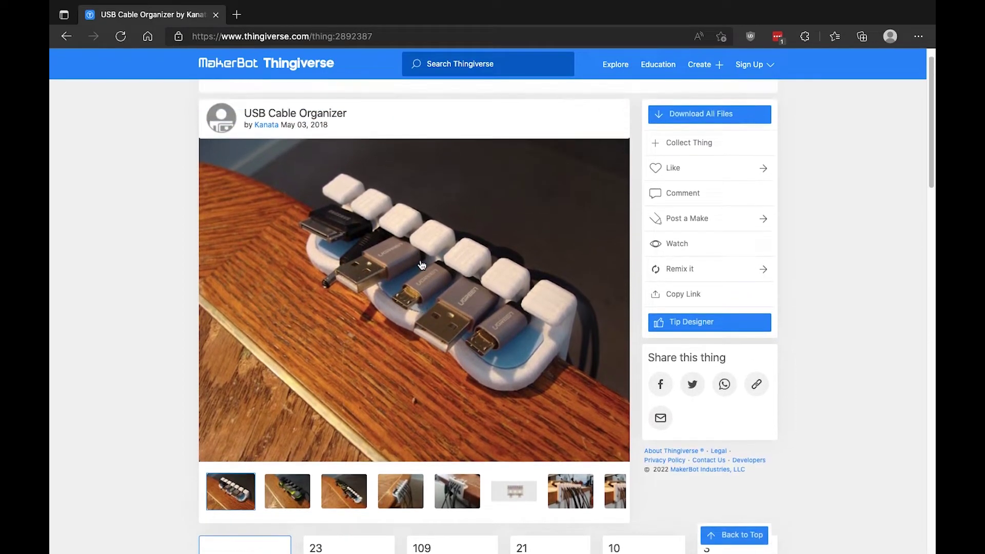
Browse the USB Cable Organizer's list of 23 STL files.
click(714, 115)
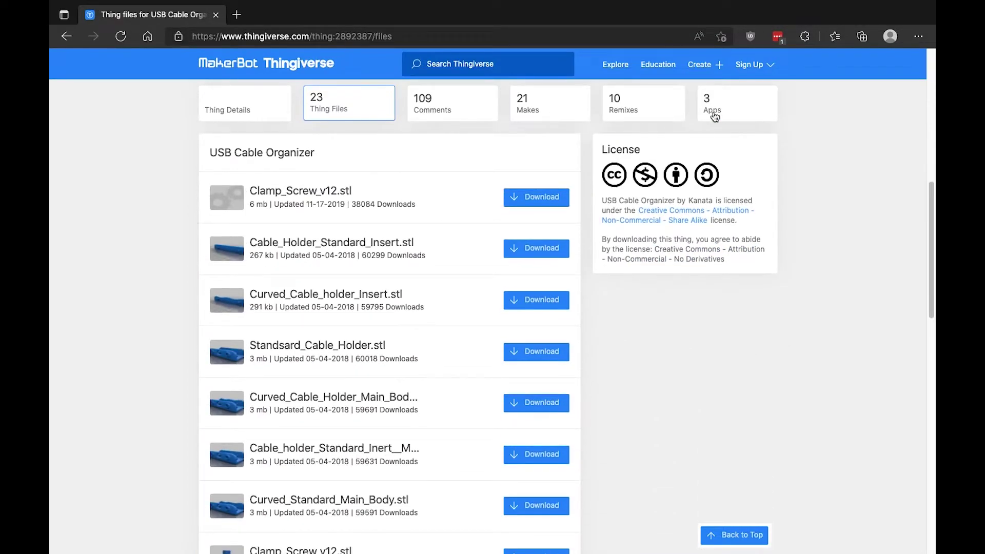
scroll(523, 193, down, 1)
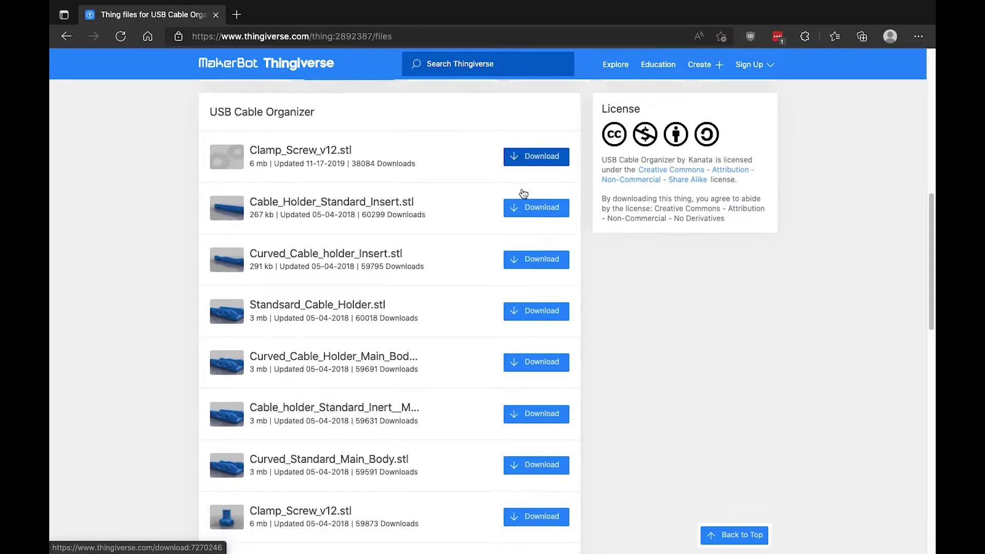
scroll(523, 193, down, 5)
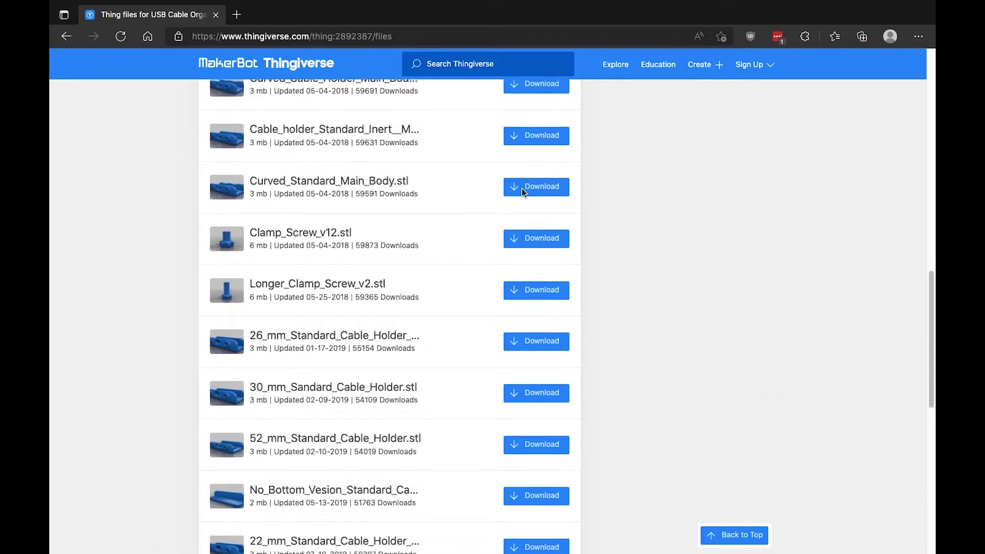
scroll(524, 193, up, 4)
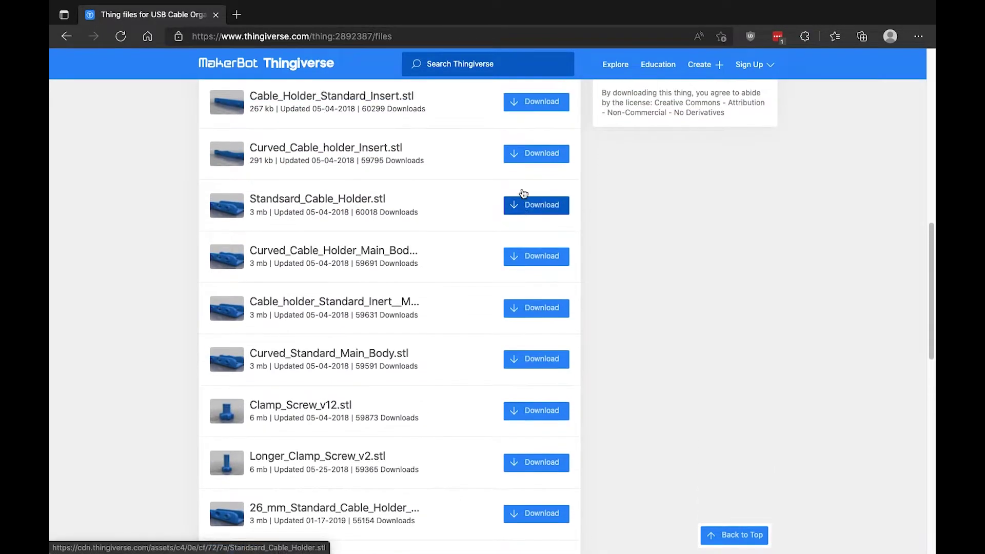
scroll(523, 193, up, 3)
scroll(523, 192, down, 3)
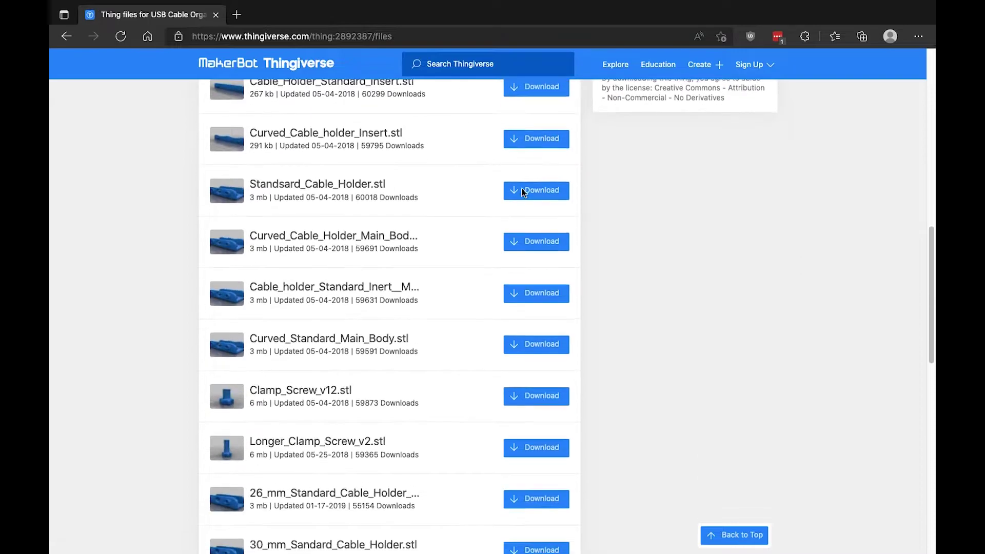
scroll(523, 193, up, 3)
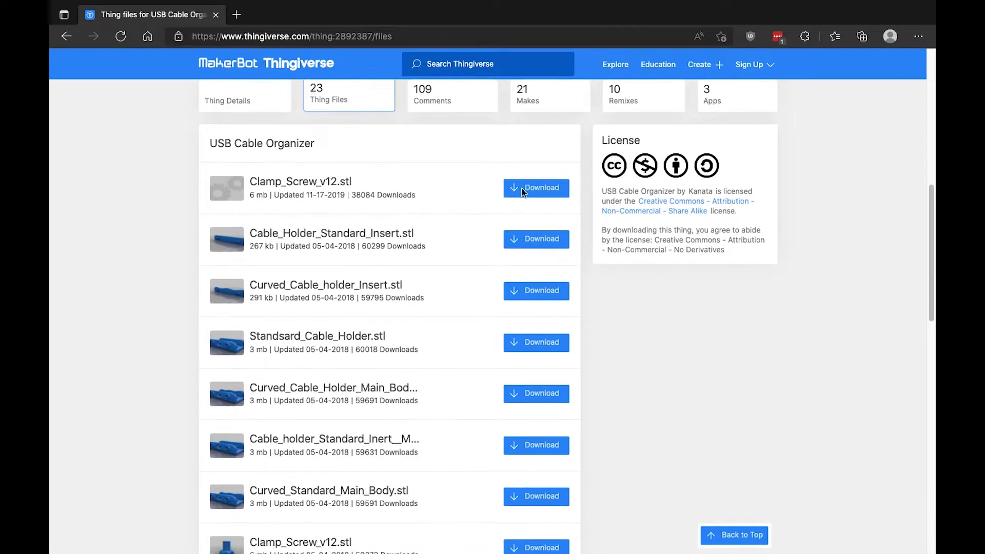
scroll(522, 189, down, 15)
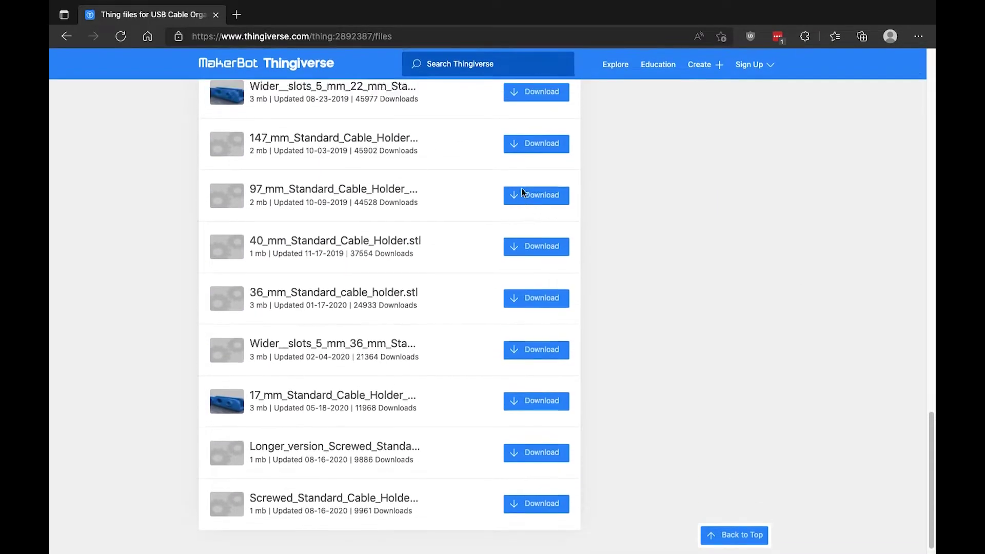
Go back to the 'usb organizer' search results.
click(521, 194)
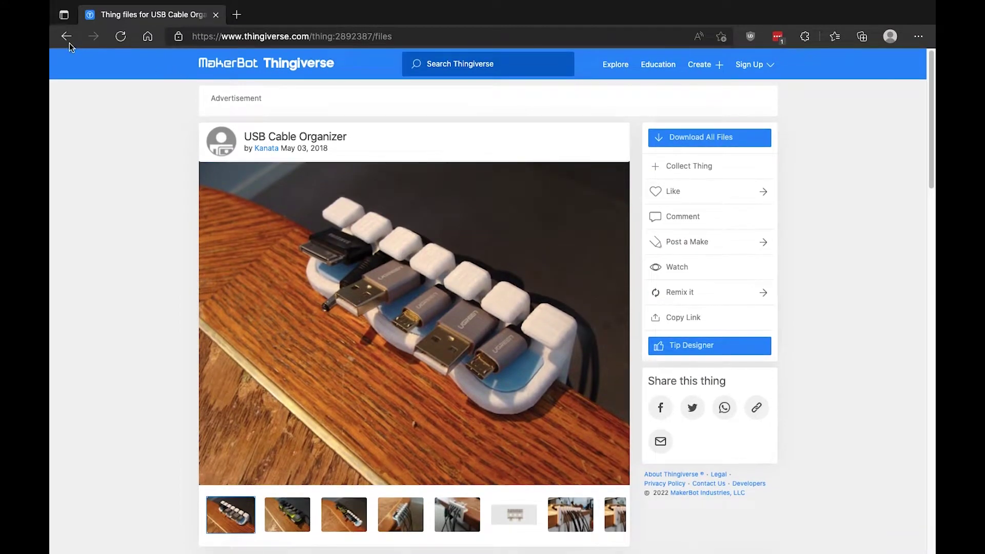
click(65, 38)
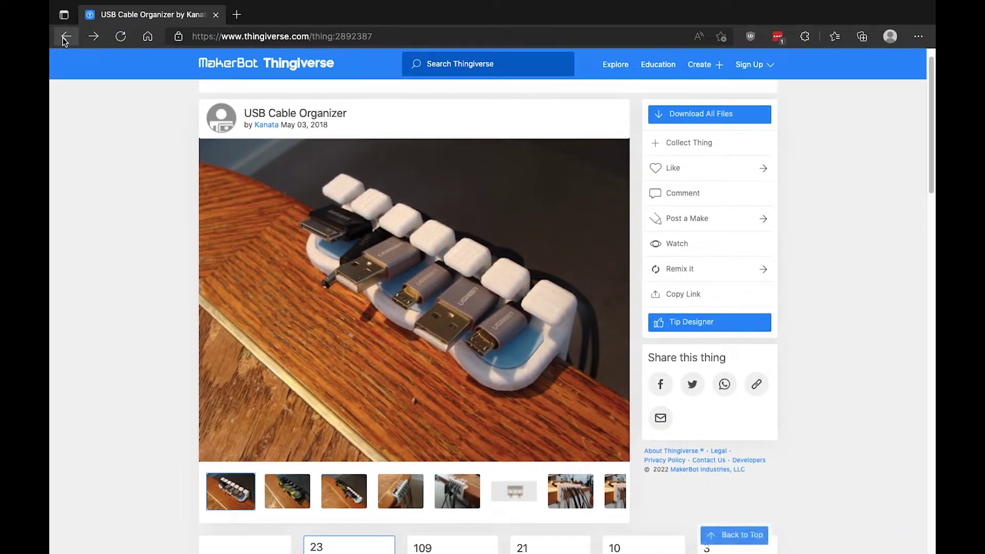
click(65, 37)
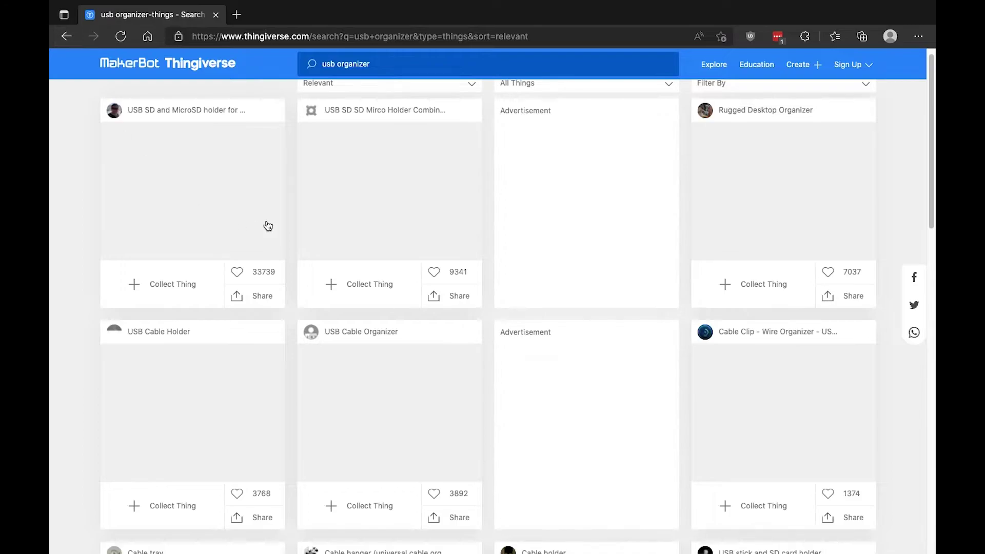
Open the USB Cable Holder design page and look it over.
scroll(322, 235, down, 2)
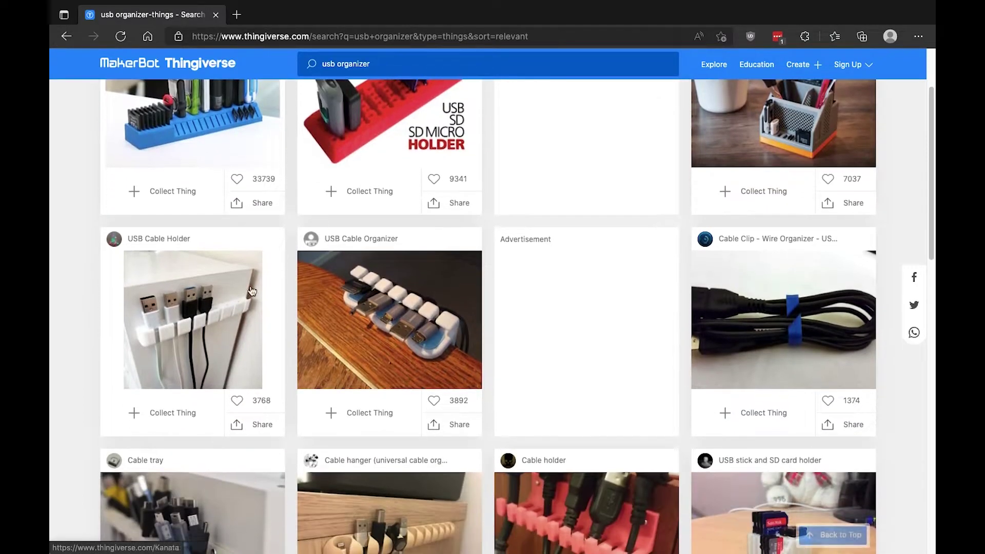
click(203, 306)
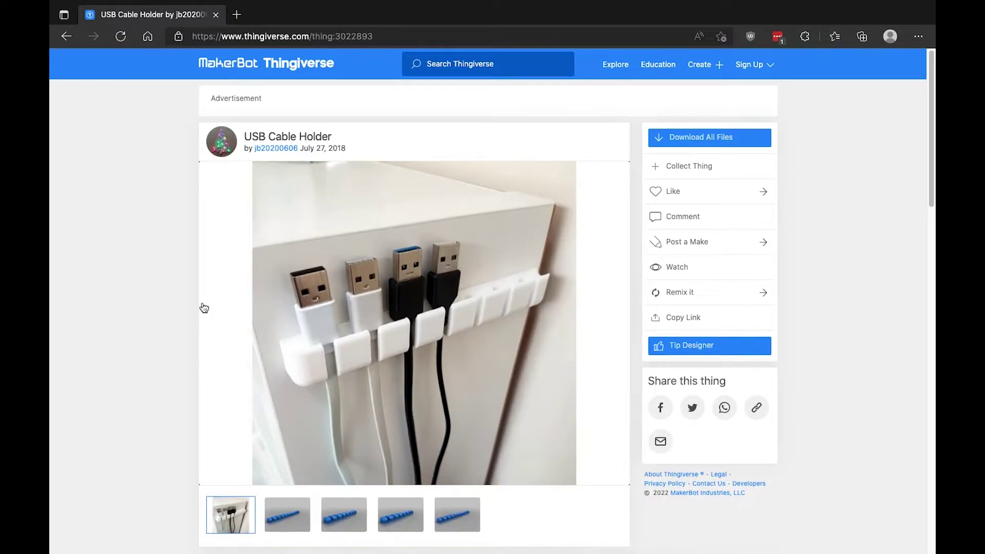
scroll(205, 305, down, 7)
scroll(206, 306, up, 3)
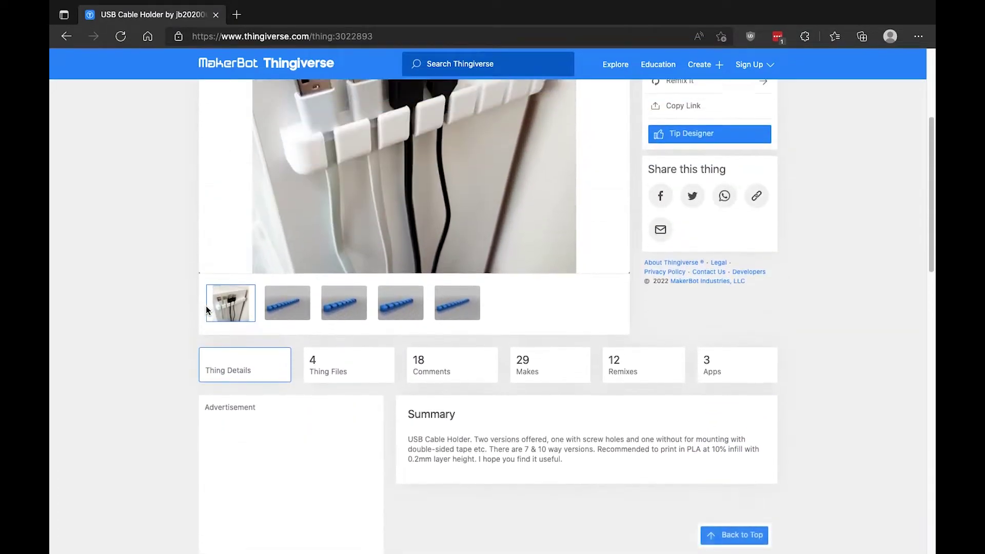
scroll(205, 305, up, 4)
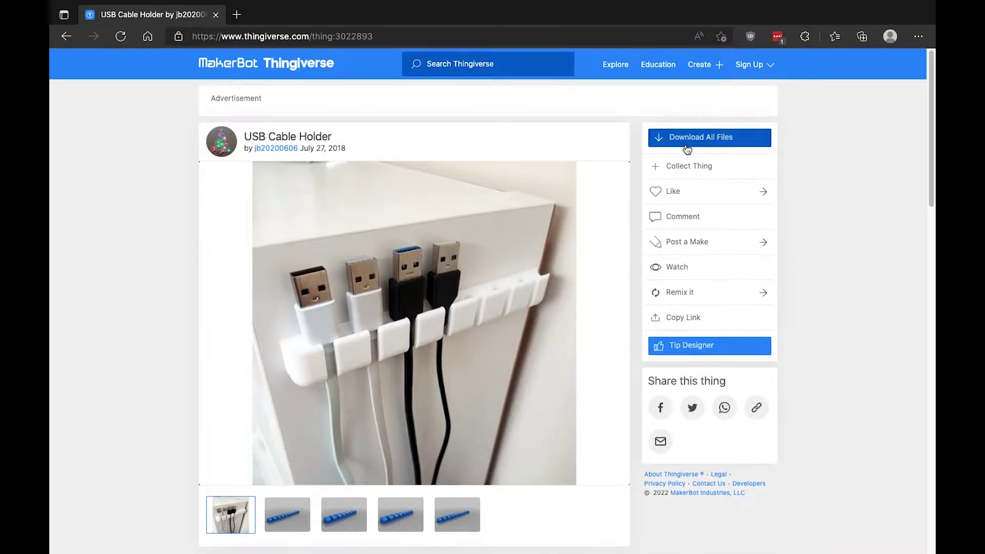
scroll(687, 149, down, 3)
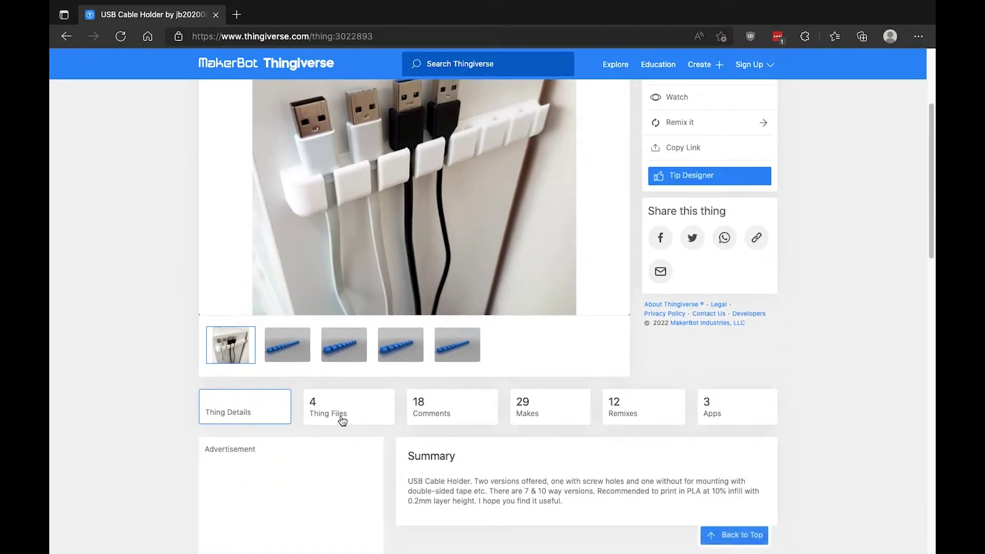
Show the USB Cable Holder's four STL files (7w/10w, with and without screws).
click(342, 418)
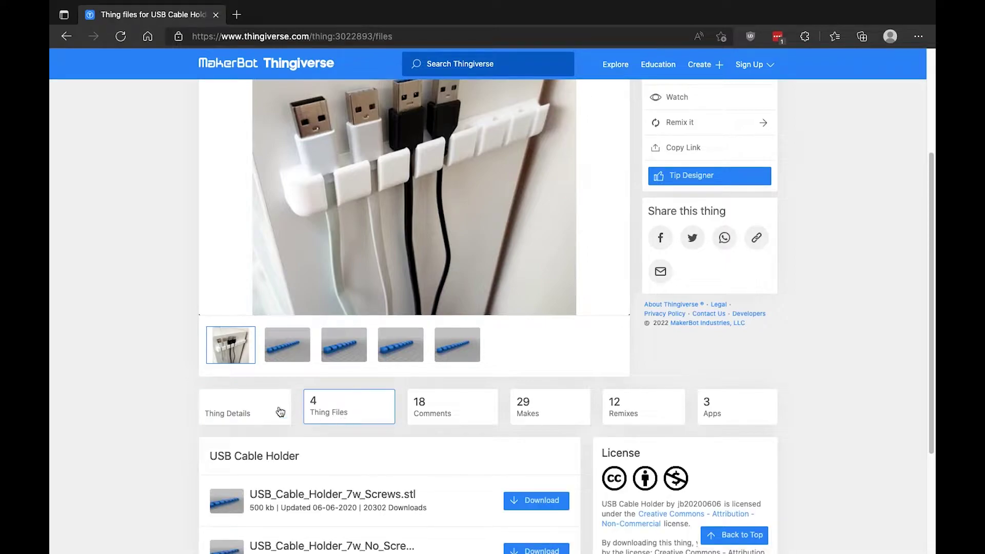
scroll(149, 373, down, 2)
scroll(149, 369, down, 1)
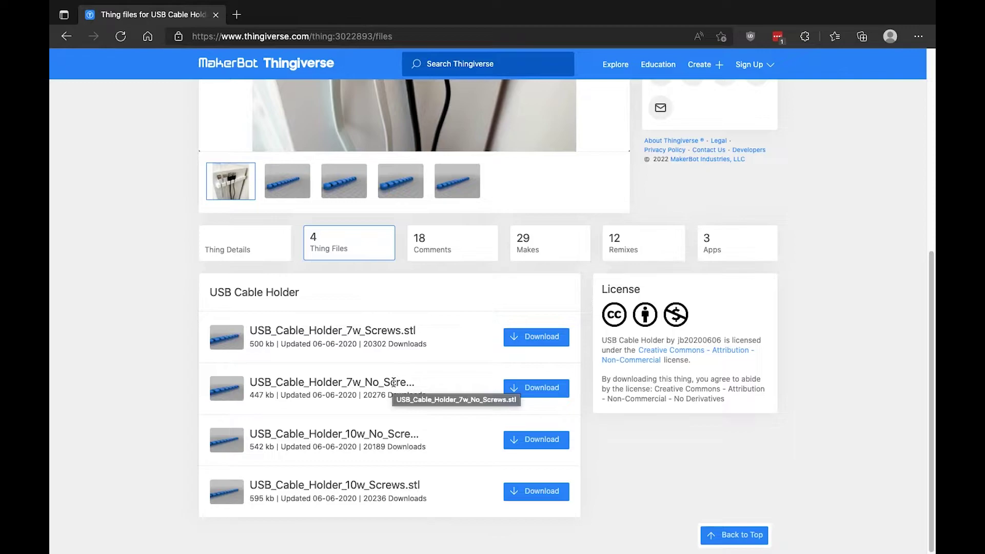
Download USB_Cable_Holder_7w_No_Screws.stl.
click(531, 389)
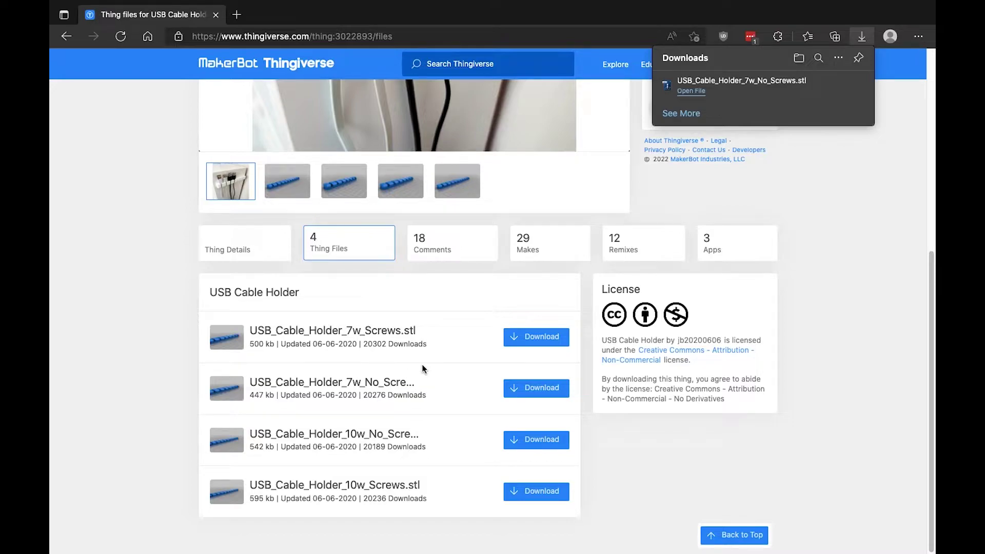
Launch ideaMaker from the desktop, close the welcome panel and make it full screen.
key(ctrl+Left)
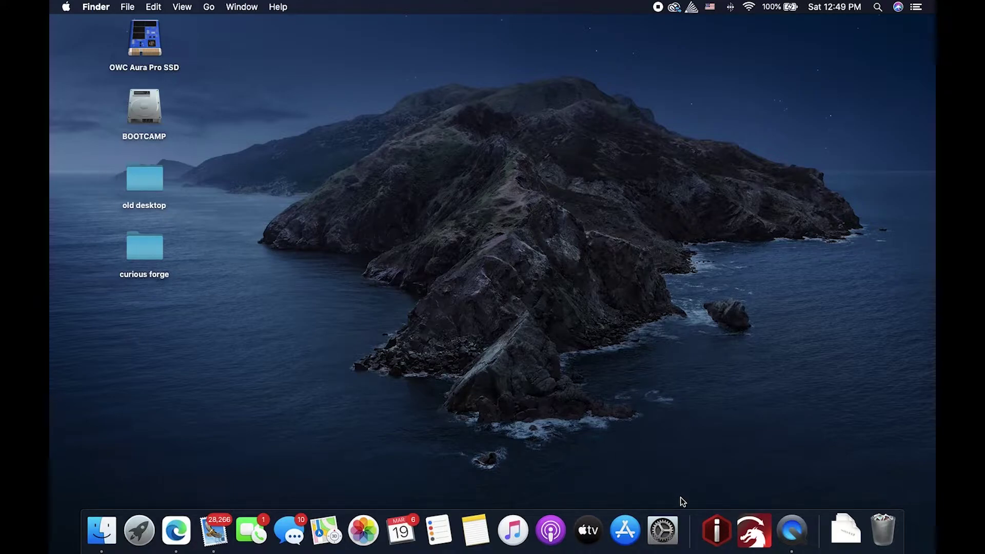
click(716, 523)
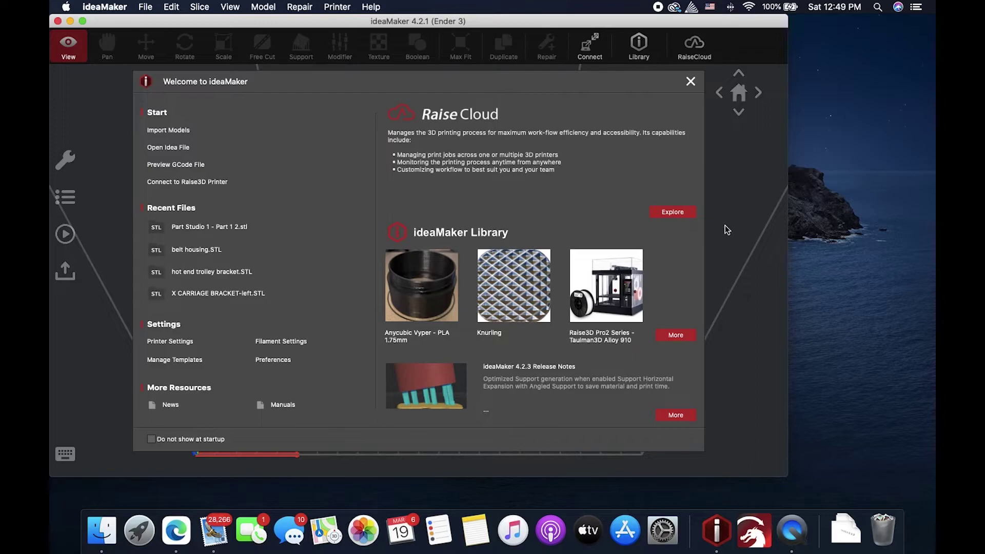
click(691, 82)
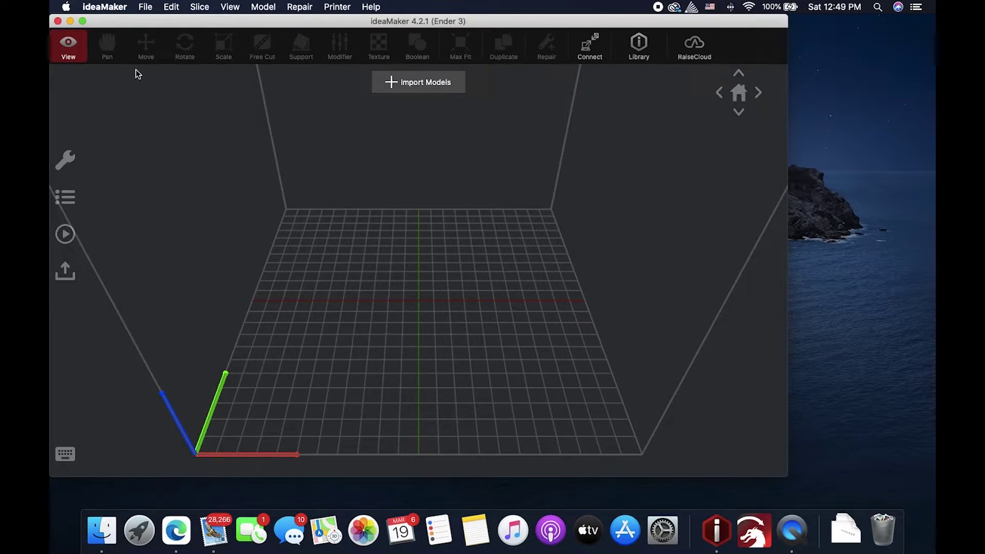
click(84, 21)
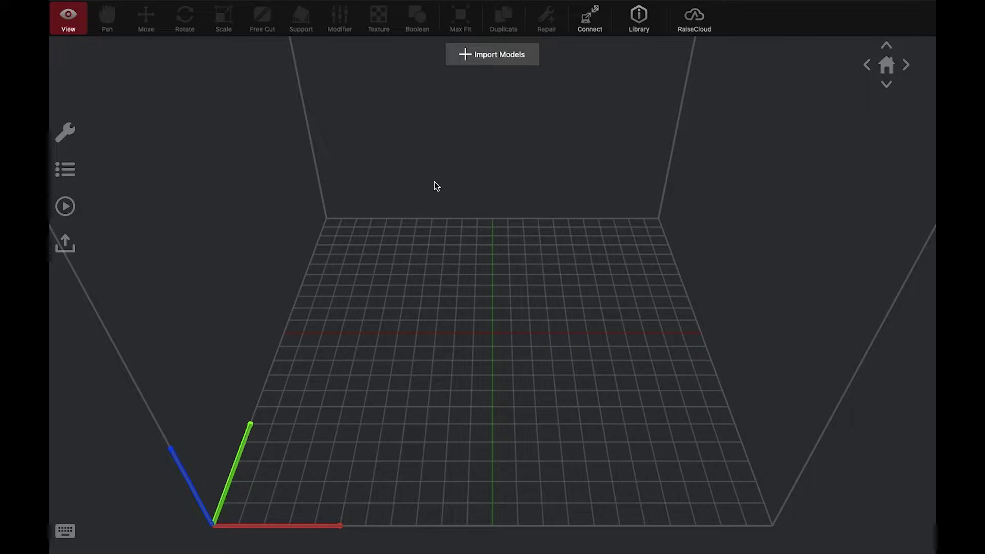
Import USB_Cable_Holder_7w_No_Screws.stl from Downloads onto the build plate.
click(483, 55)
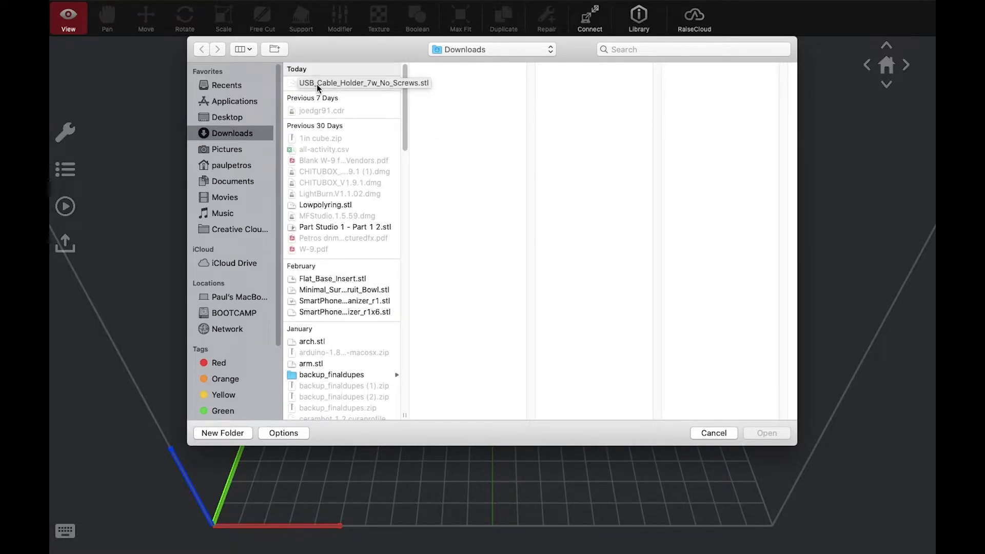
key(ctrl+Right)
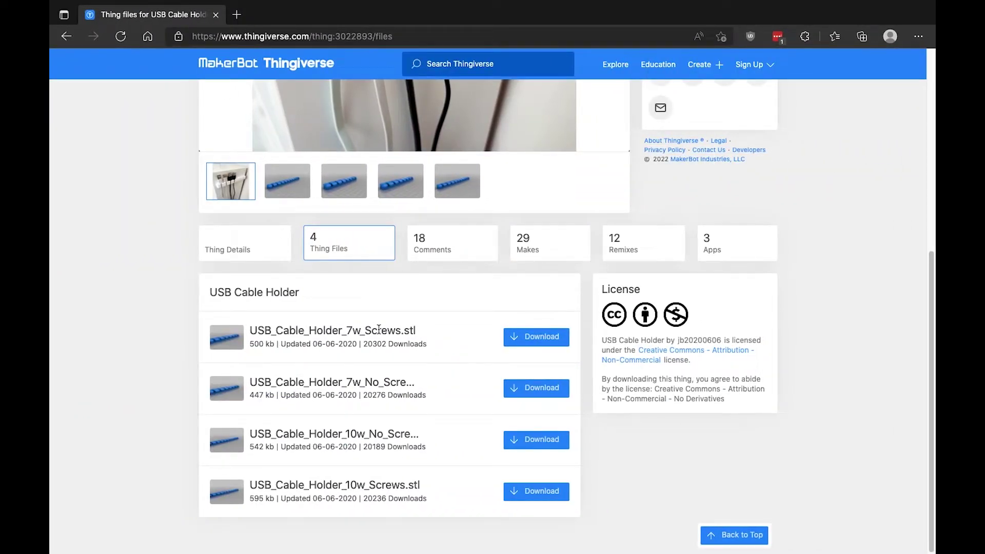
key(ctrl+Left)
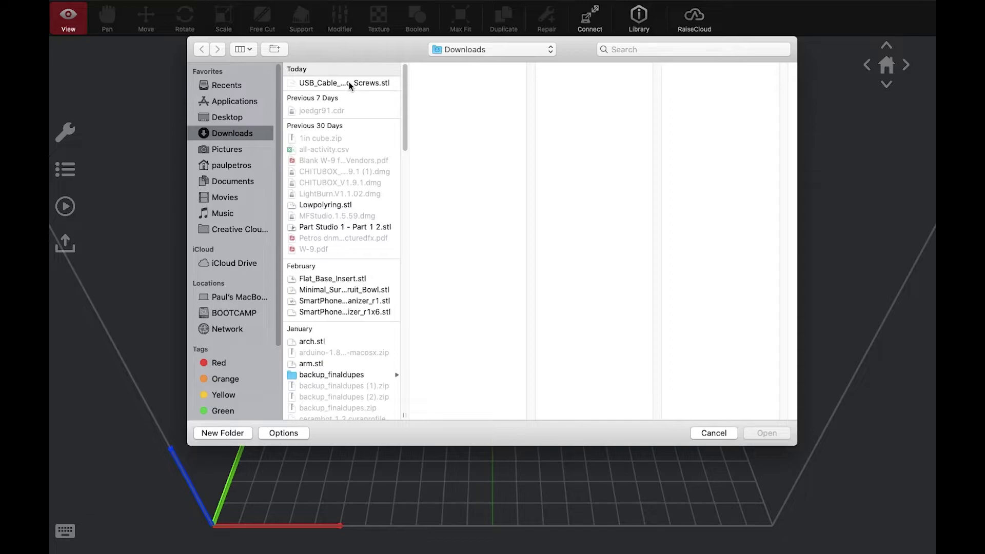
click(349, 83)
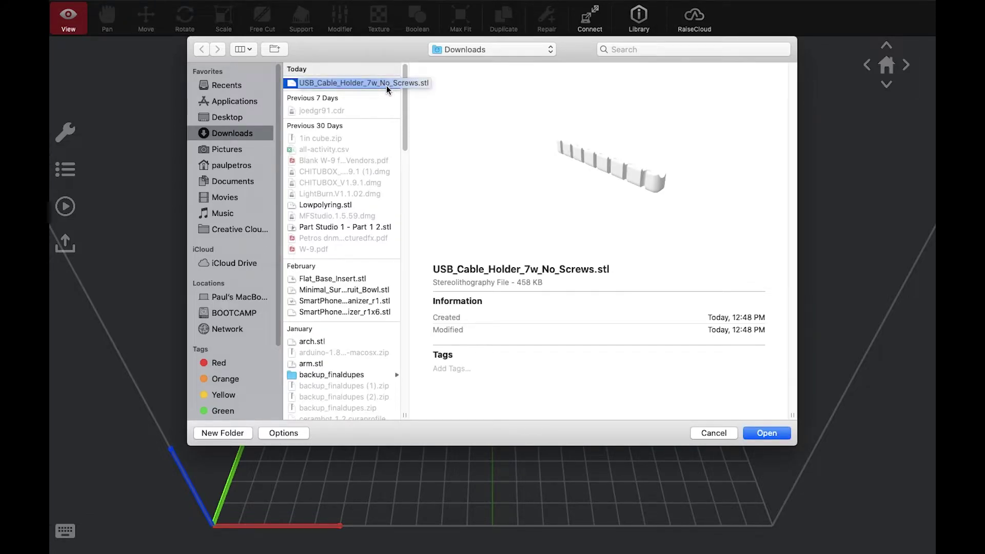
click(777, 433)
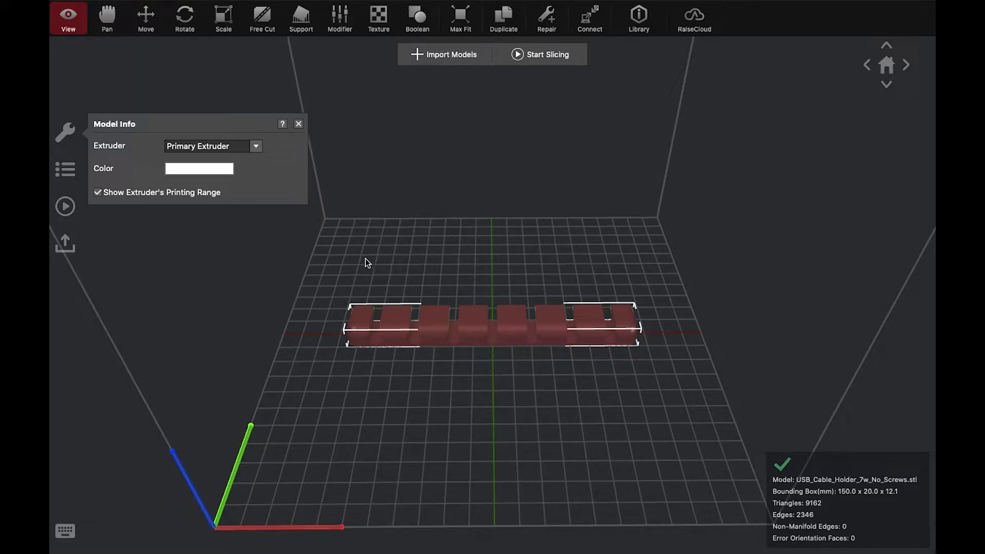
drag(362, 256, 437, 273)
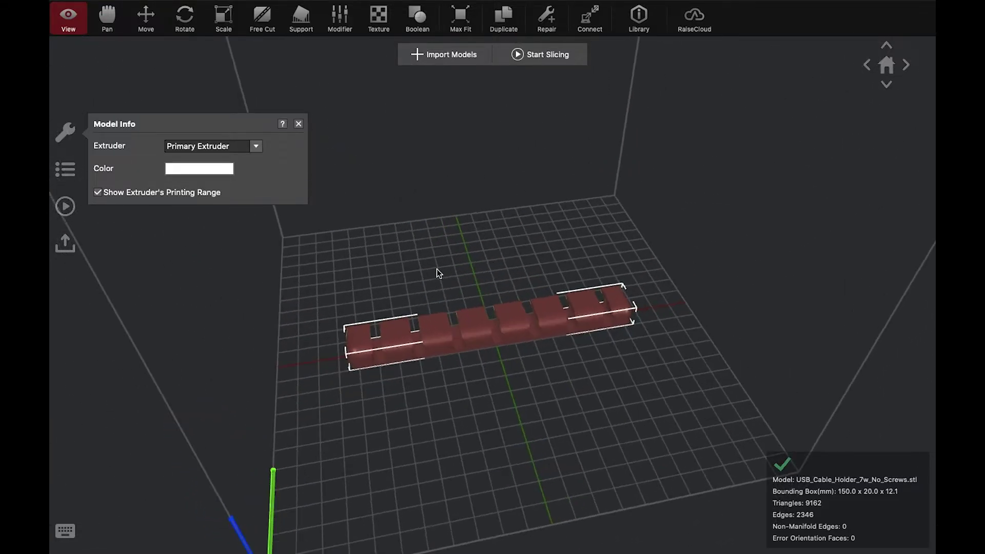
drag(630, 254, 507, 252)
scroll(566, 360, up, 8)
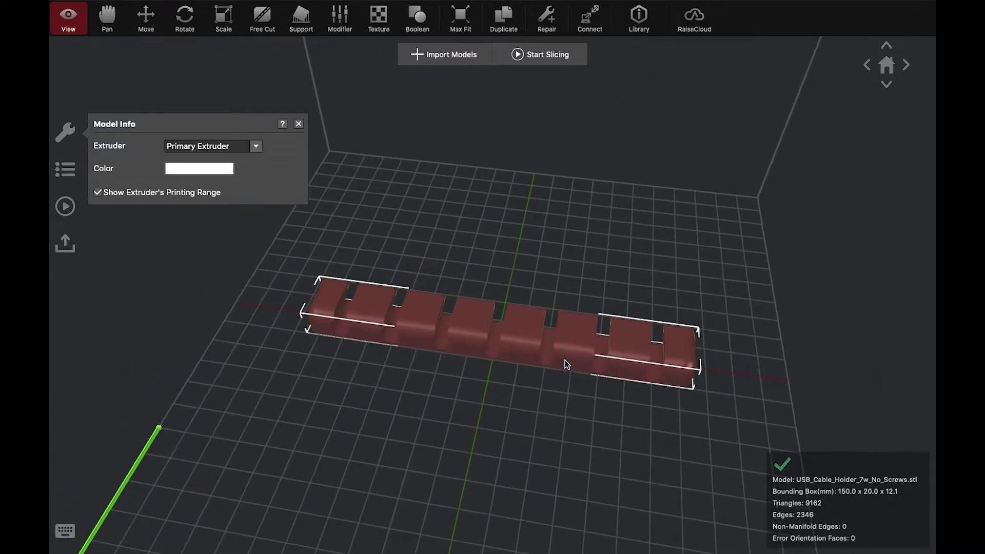
scroll(545, 355, down, 8)
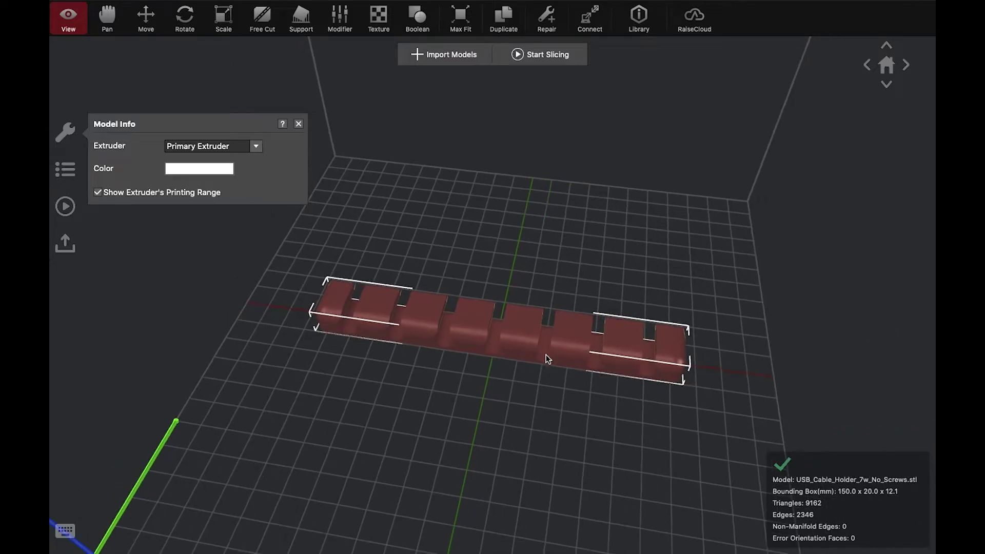
scroll(545, 355, up, 4)
scroll(545, 355, up, 4)
scroll(545, 355, down, 4)
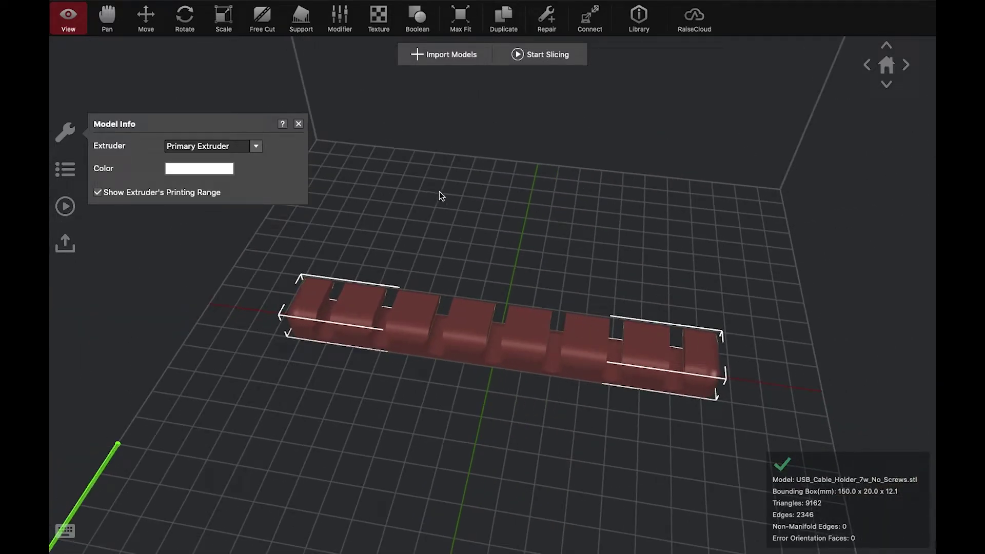
drag(617, 238, 669, 217)
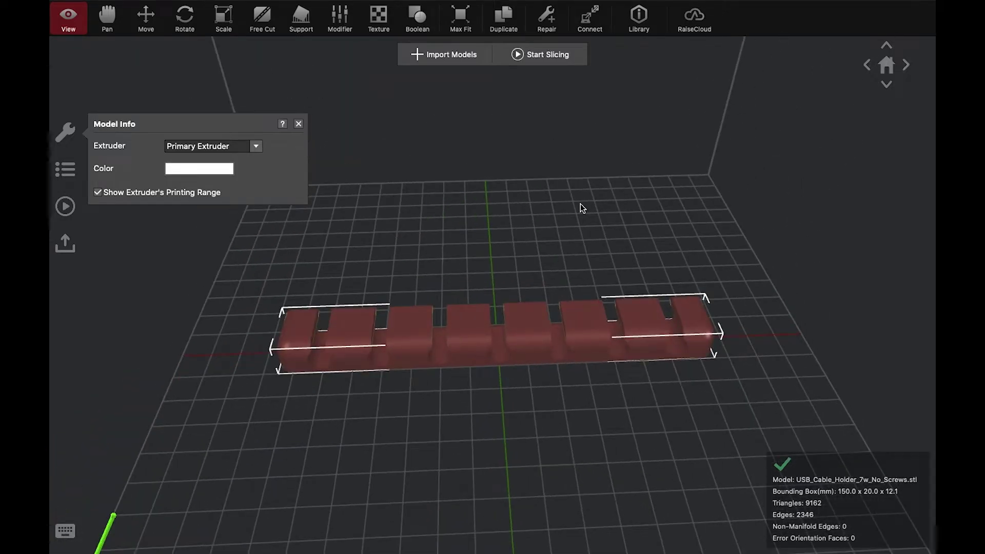
drag(580, 204, 614, 239)
scroll(613, 239, up, 2)
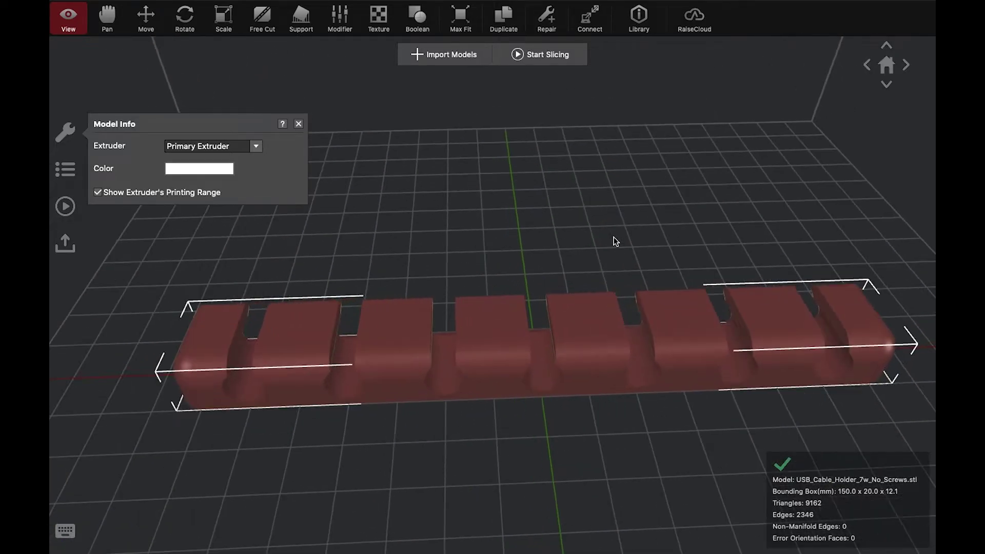
scroll(613, 239, down, 2)
scroll(613, 239, up, 1)
scroll(615, 241, up, 1)
scroll(616, 241, down, 3)
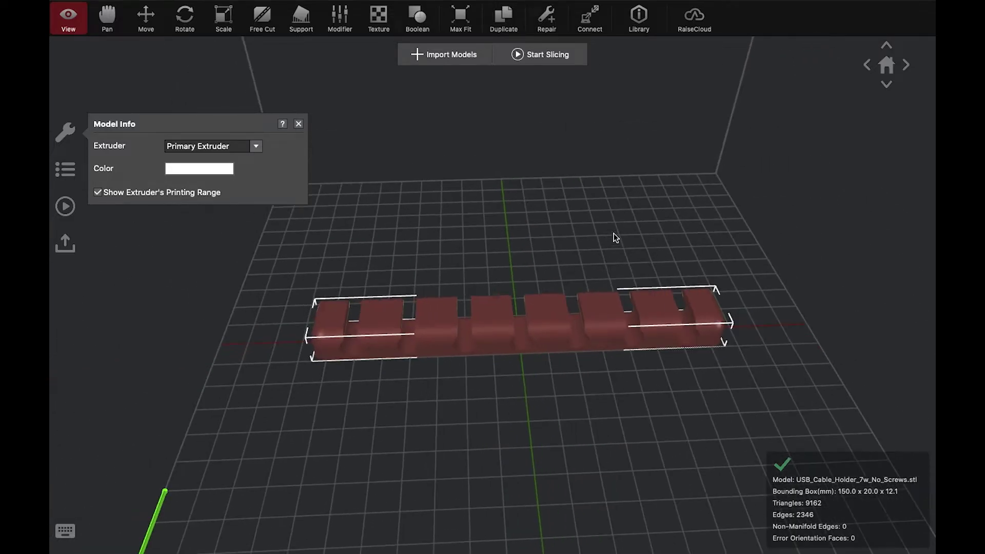
scroll(616, 241, up, 3)
scroll(615, 239, down, 3)
scroll(614, 238, up, 3)
scroll(614, 238, down, 3)
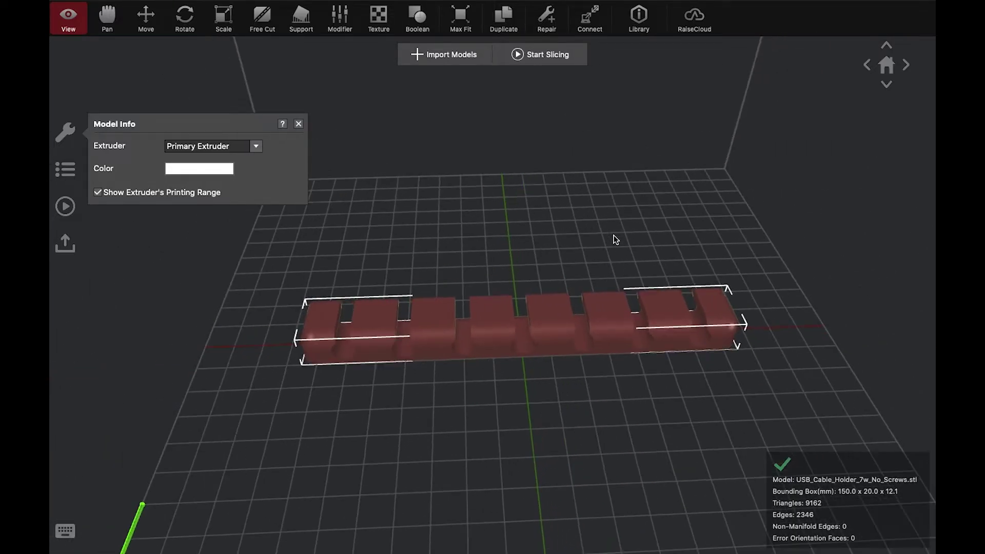
scroll(613, 237, up, 3)
scroll(613, 238, down, 2)
drag(592, 221, 851, 308)
drag(570, 402, 588, 352)
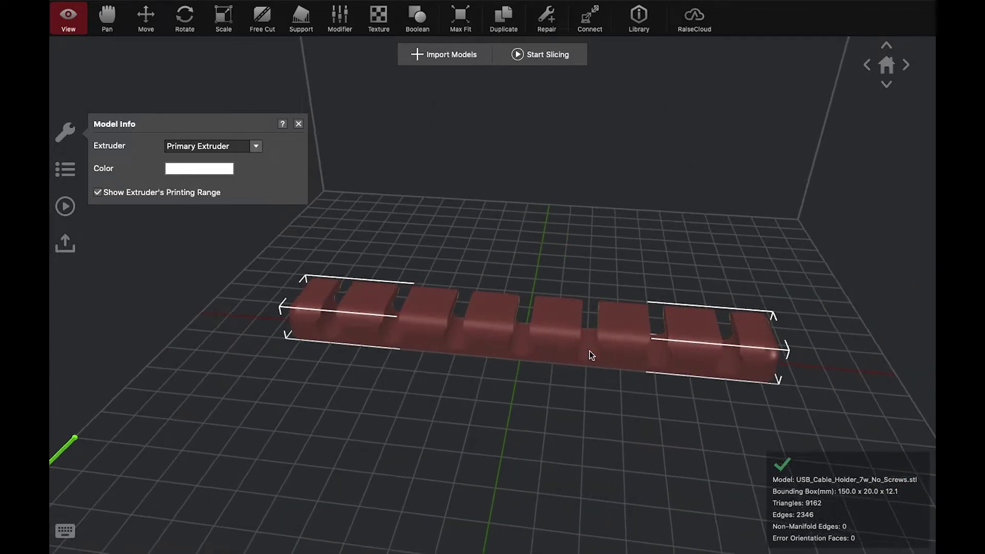
Tilt the cable holder up steeply, to a 99.5 x 20.0 x 123.2 mm bounding box.
click(184, 18)
drag(428, 146, 733, 300)
drag(723, 241, 651, 310)
click(656, 309)
drag(616, 282, 561, 161)
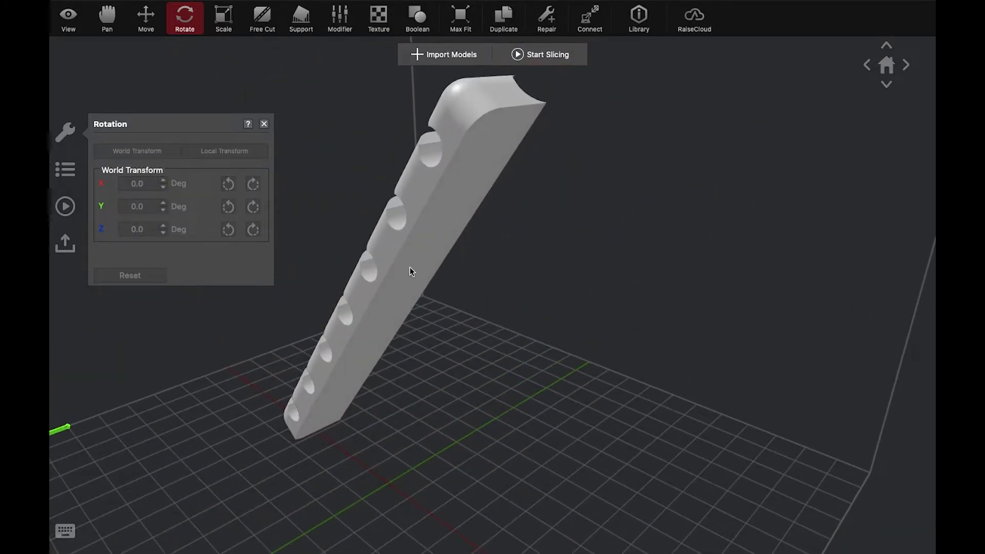
click(72, 19)
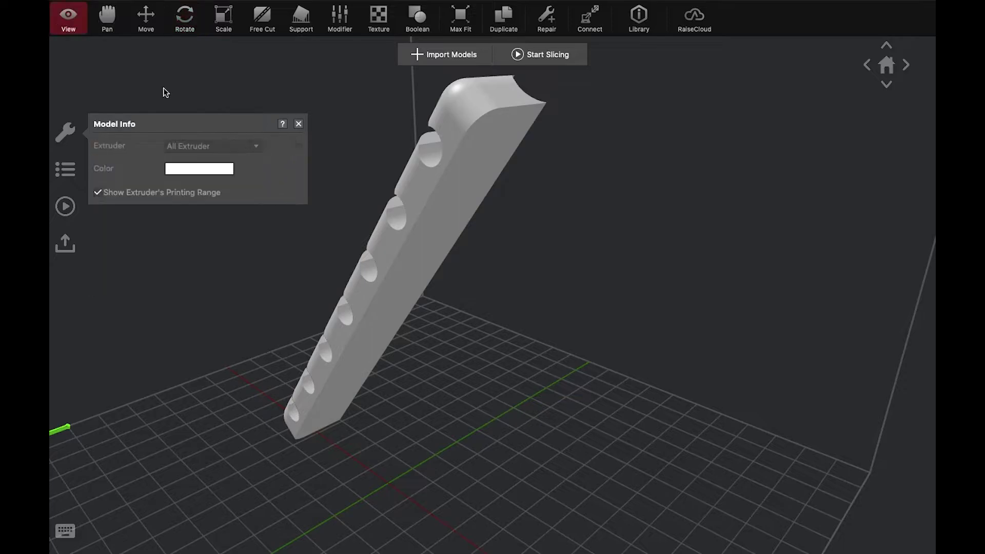
drag(491, 518, 439, 347)
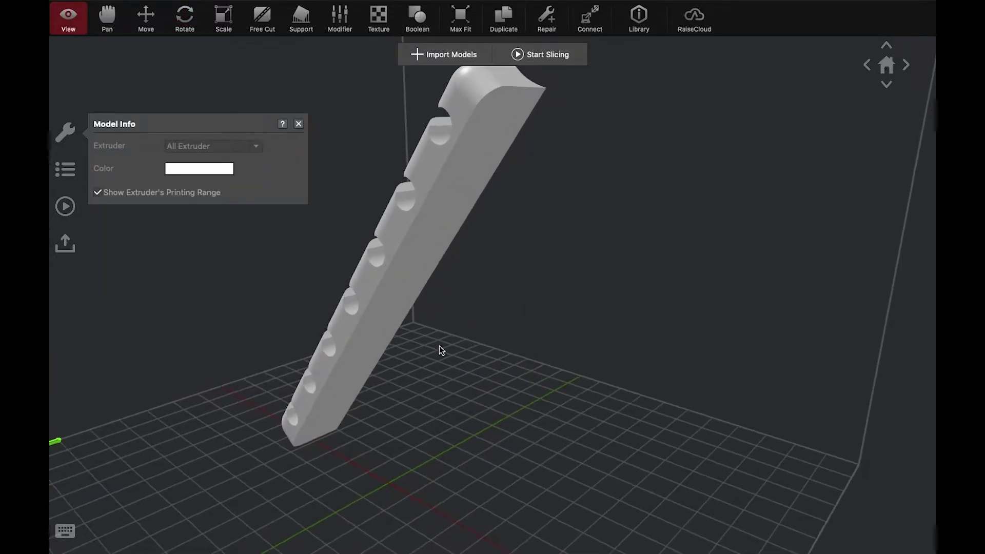
Select the tilted holder, try lay-flat mode, and bring up its context menu.
click(431, 195)
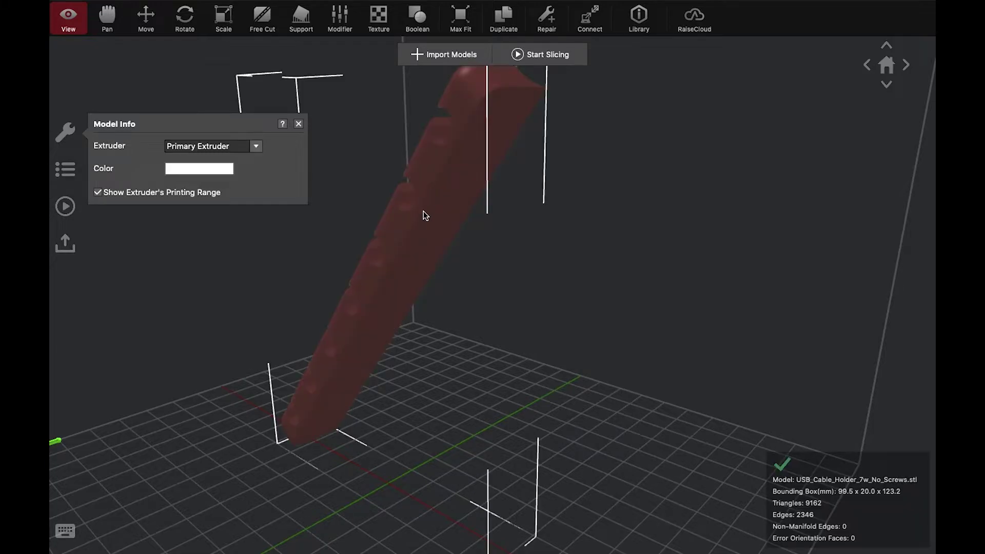
drag(423, 211, 368, 290)
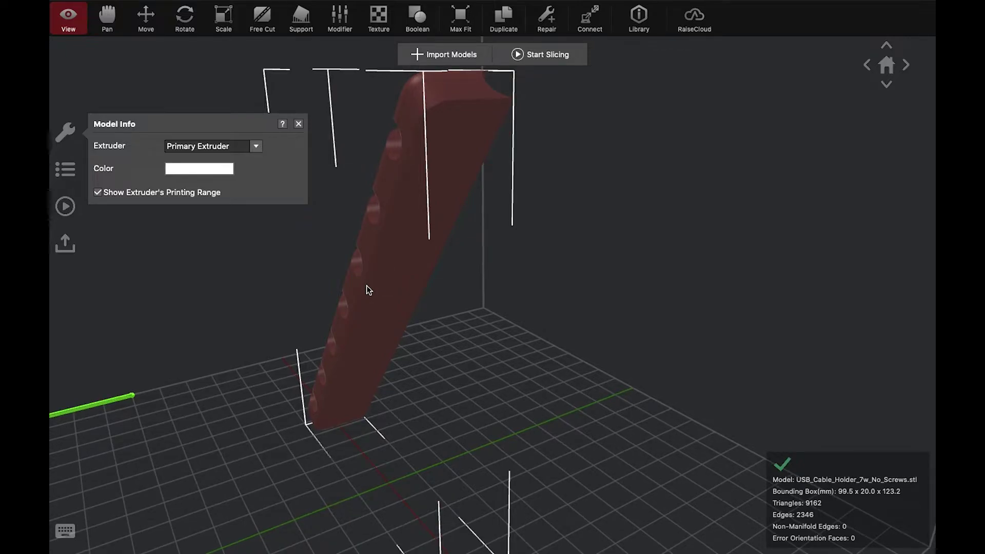
key(f)
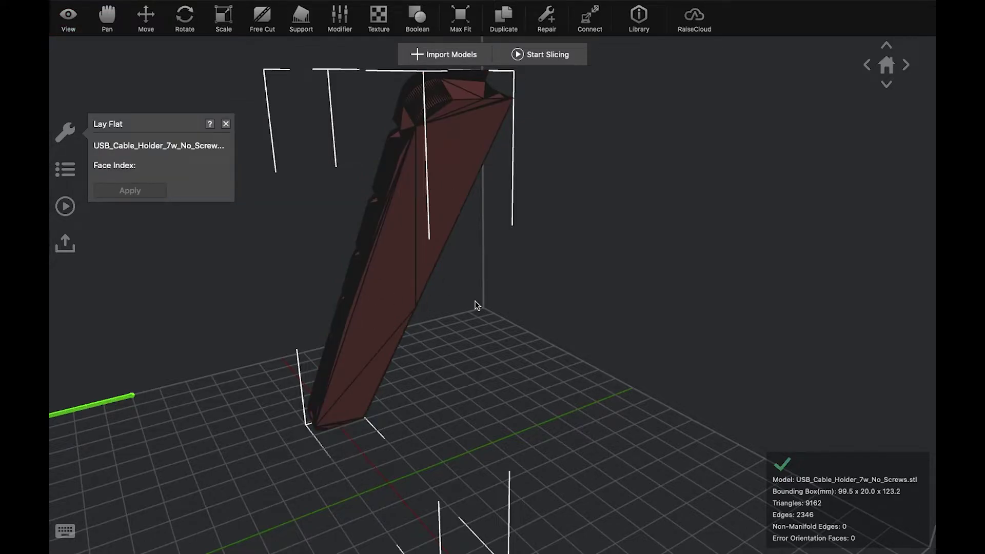
right_drag(477, 306, 590, 282)
click(68, 20)
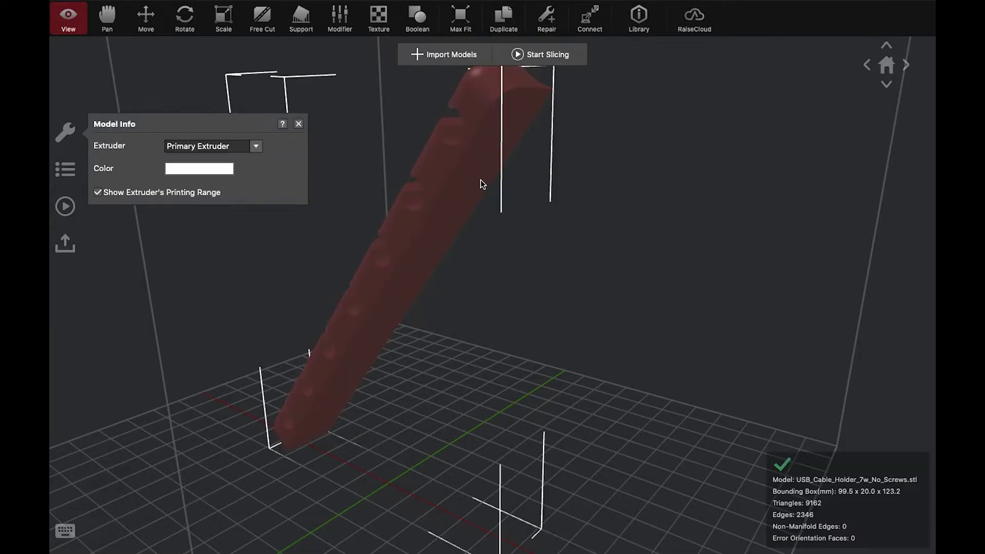
right_click(481, 180)
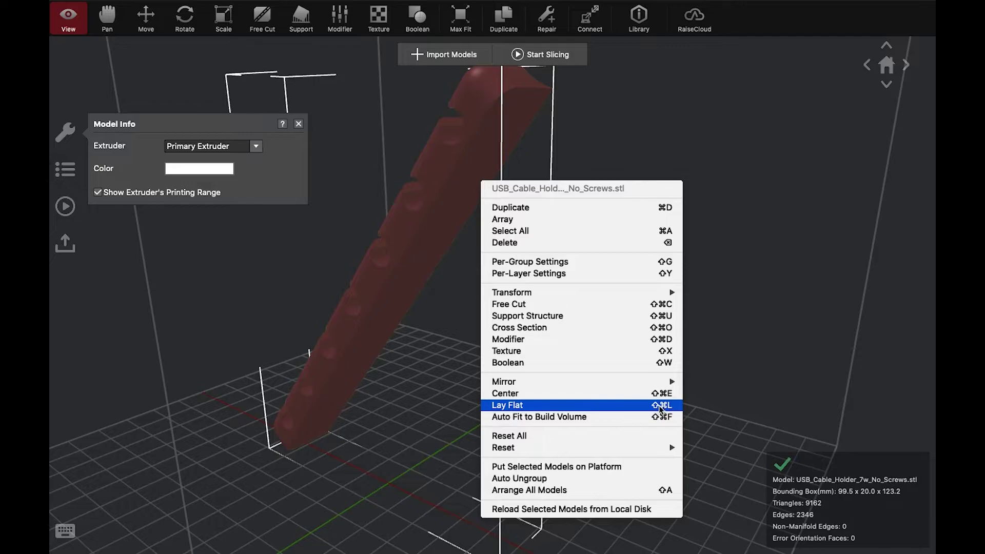
Choose Lay Flat and zoom in to pick the face to rest on the bed.
click(594, 404)
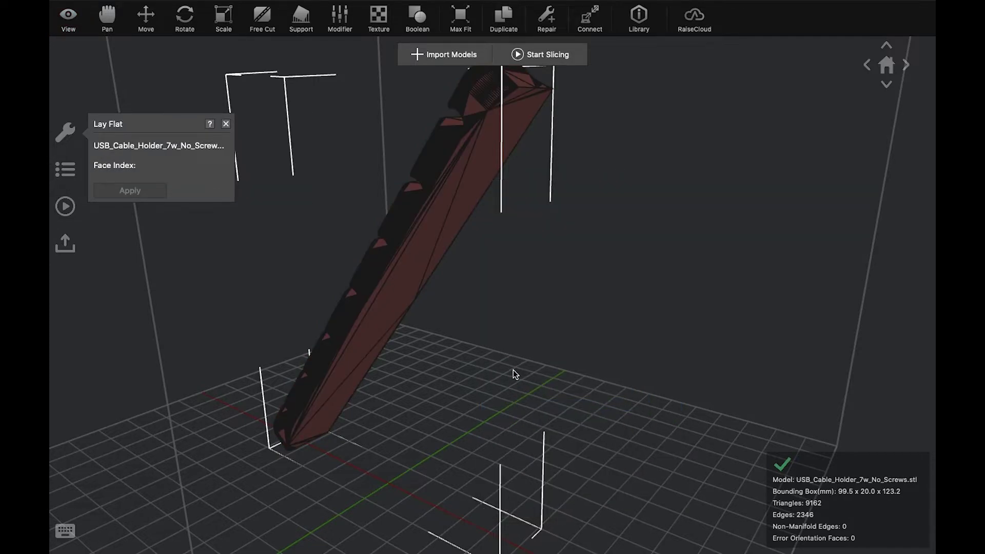
drag(513, 370, 626, 407)
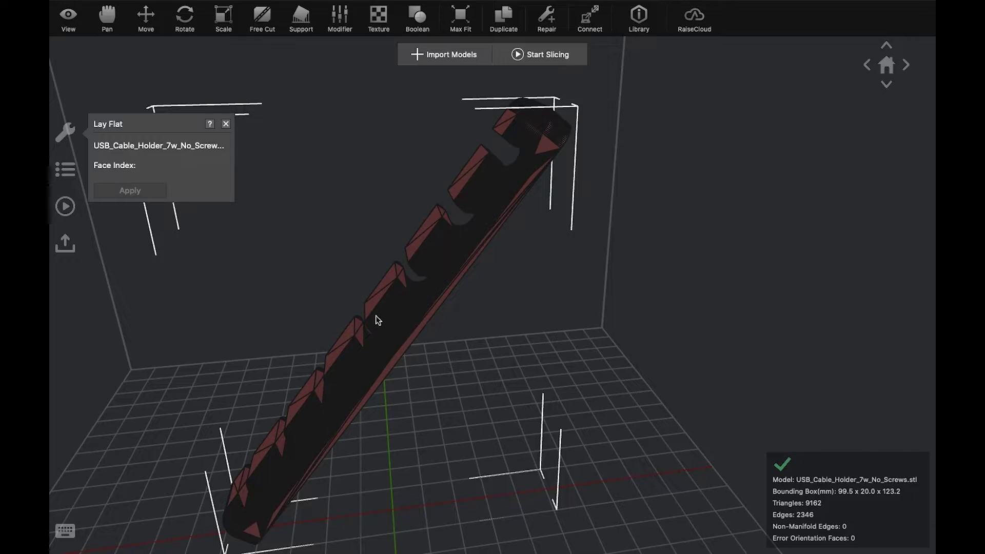
scroll(446, 239, up, 5)
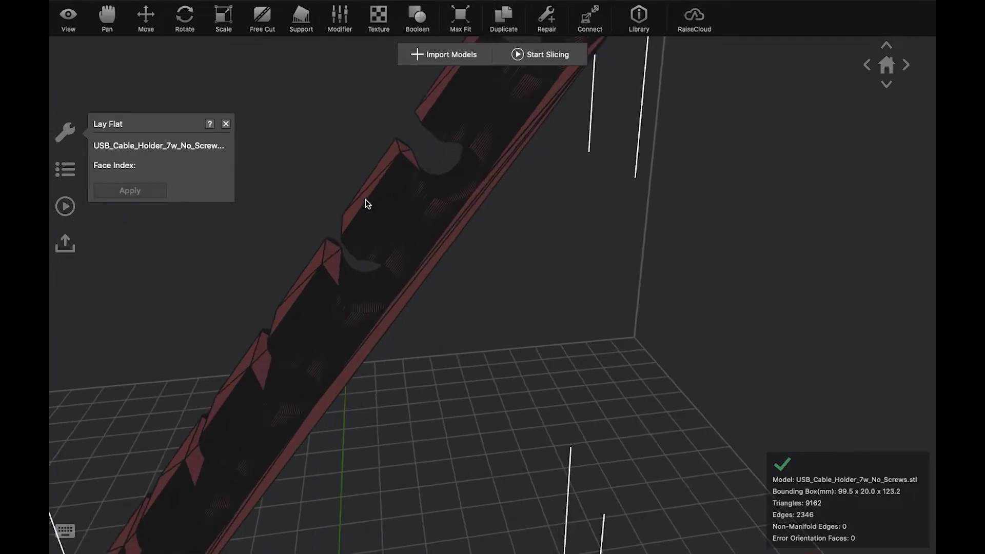
drag(357, 196, 332, 176)
scroll(335, 186, up, 5)
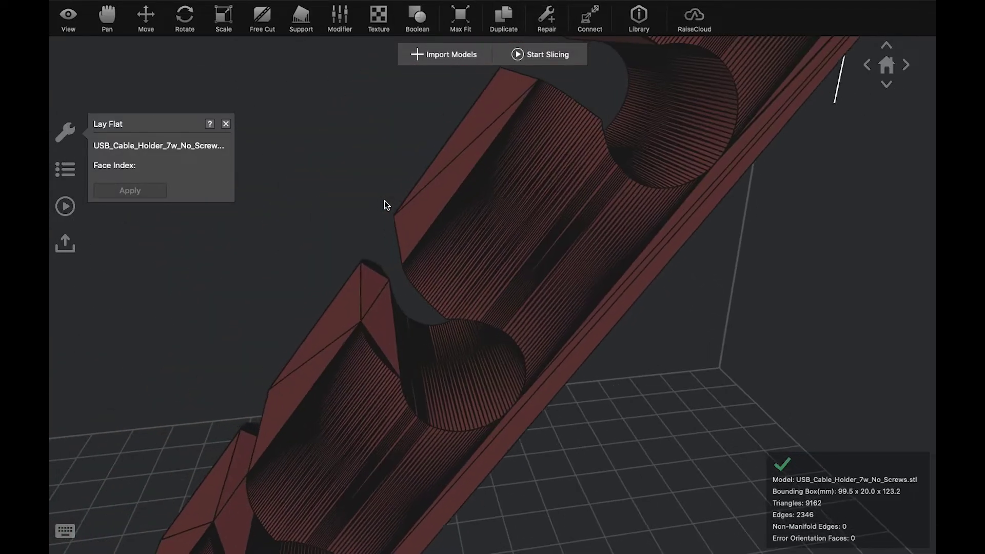
drag(382, 205, 146, 171)
scroll(442, 255, down, 5)
drag(535, 291, 417, 229)
click(433, 220)
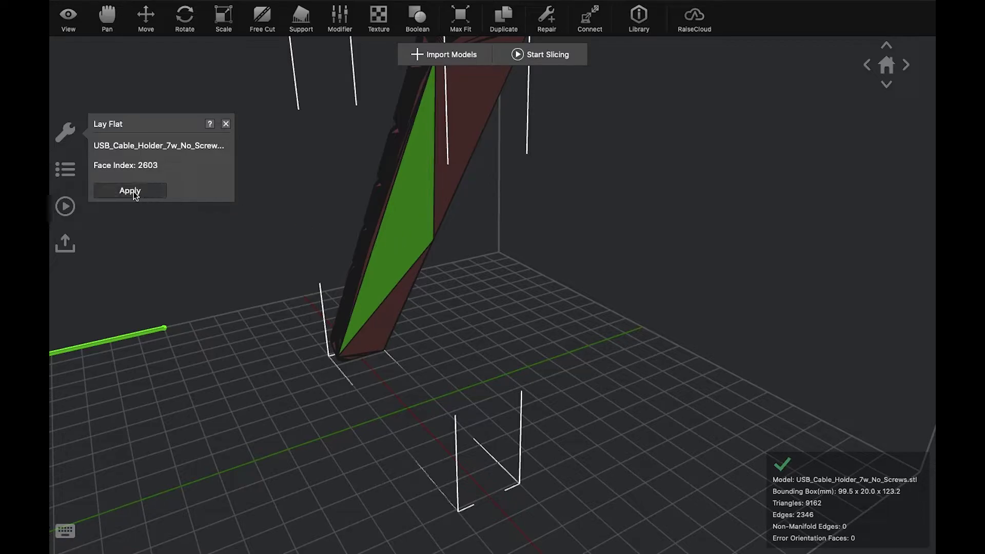
Lay the holder flat at 20.0 x 150.0 x 12.1 mm, slots up, back in View mode.
click(116, 191)
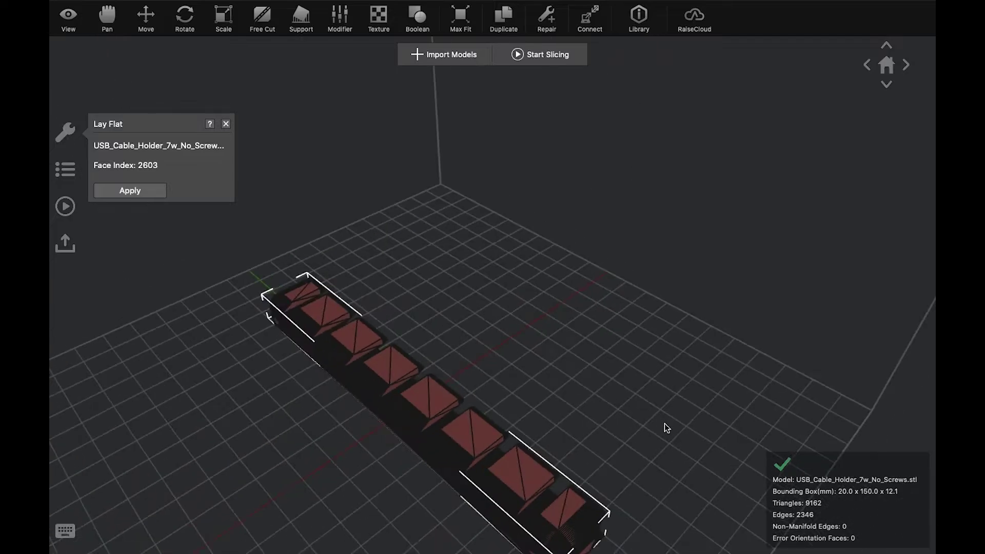
drag(664, 423, 708, 408)
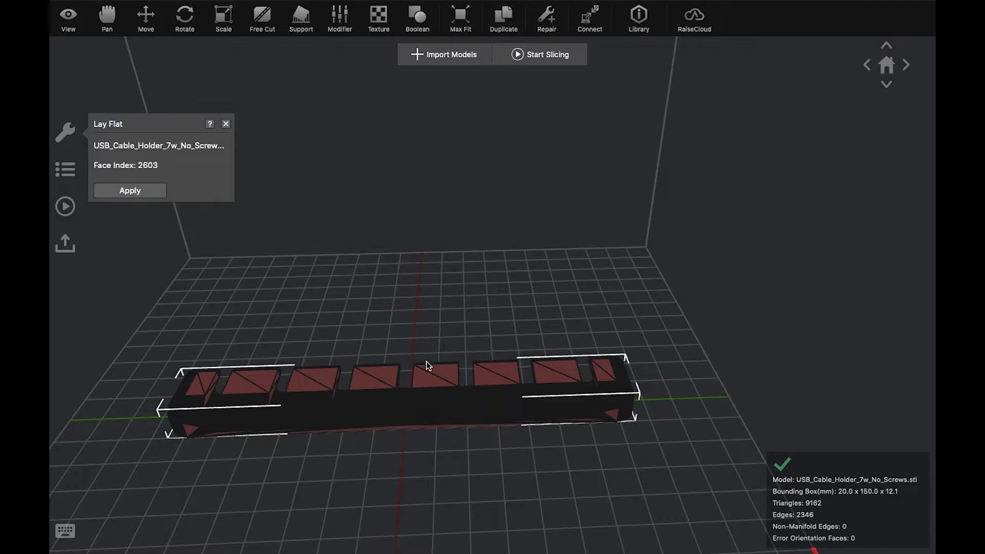
drag(428, 365, 466, 400)
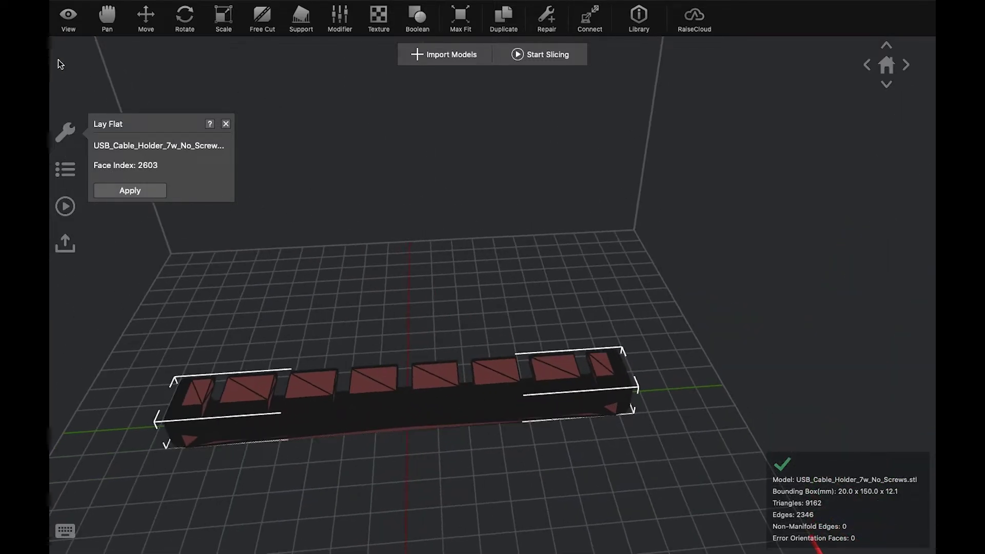
click(59, 26)
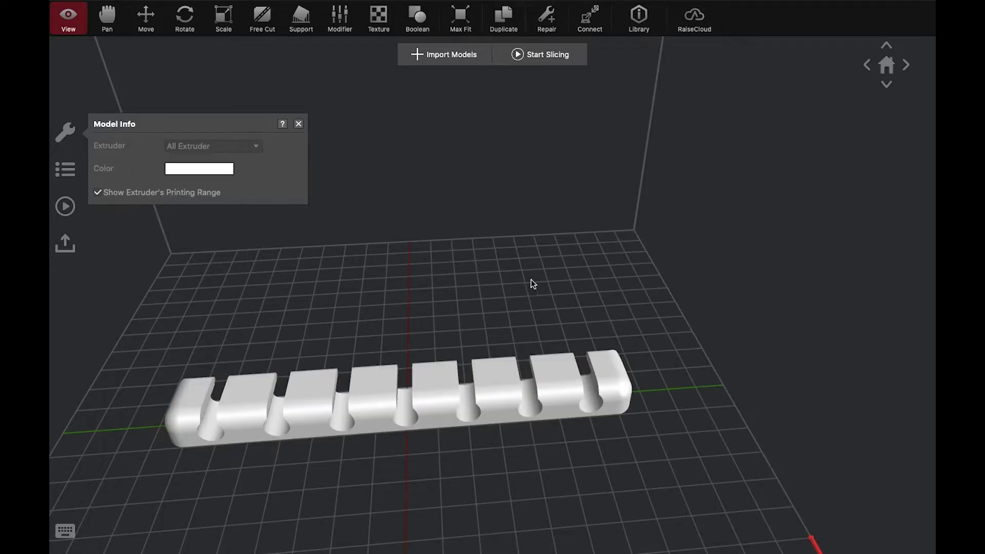
drag(559, 262, 392, 142)
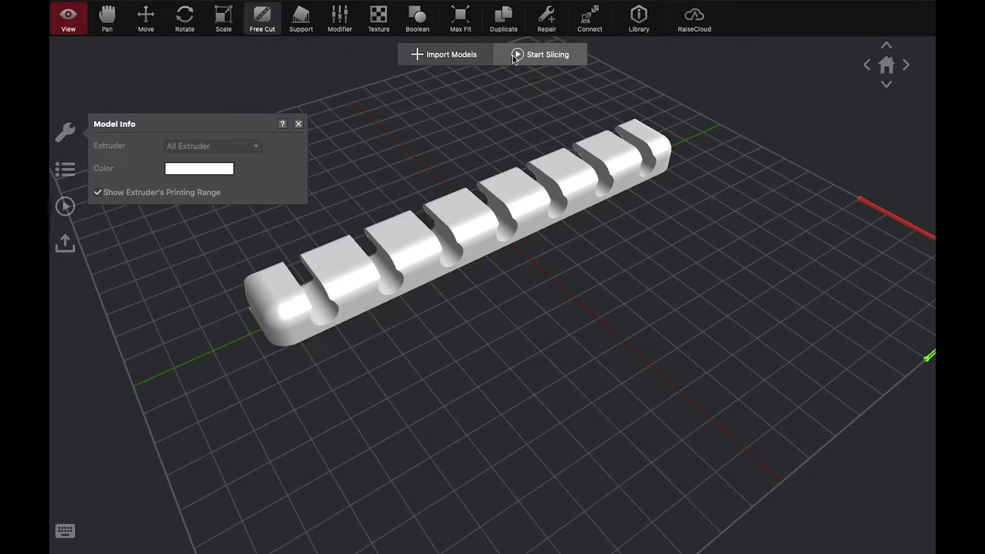
Start slicing and keep Ender 3 as the printer type.
click(543, 54)
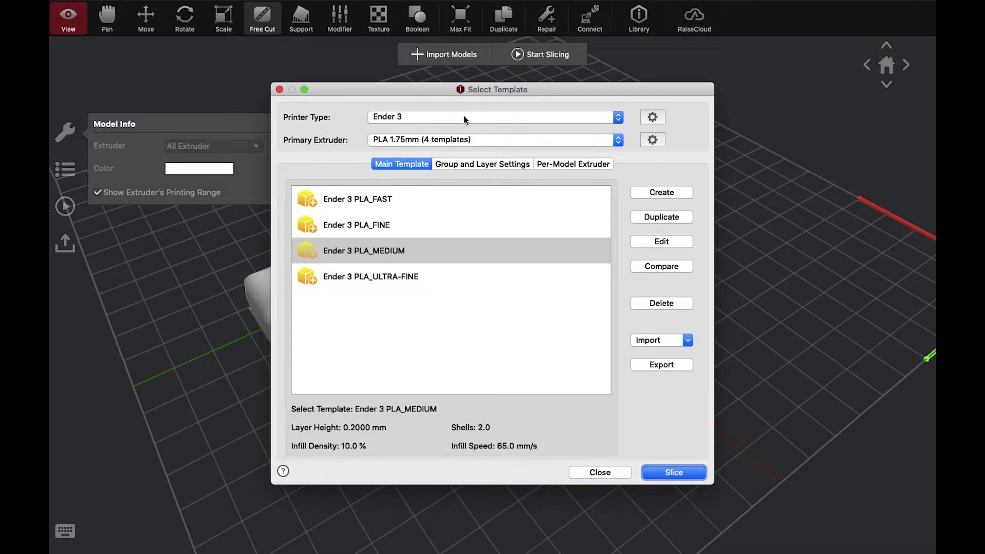
click(427, 116)
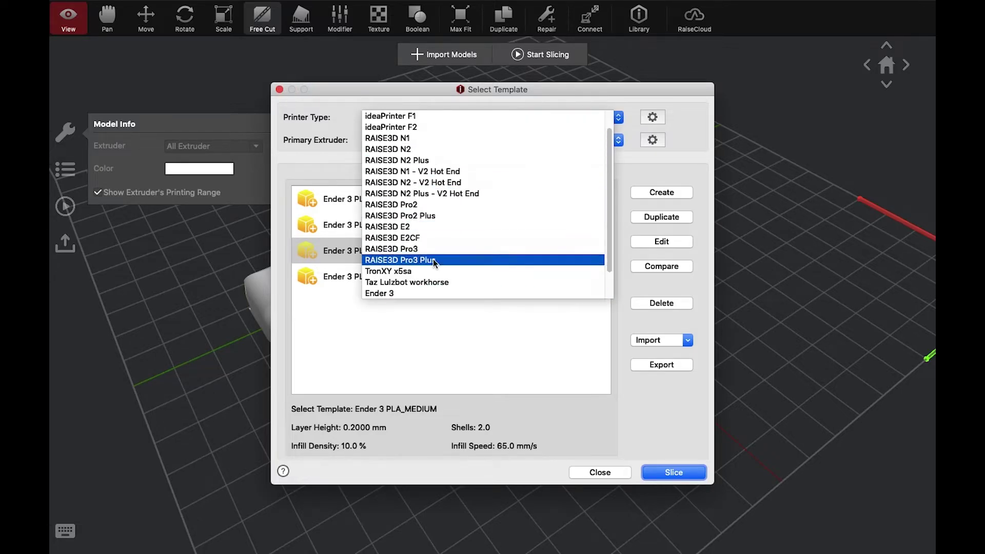
click(344, 135)
click(423, 119)
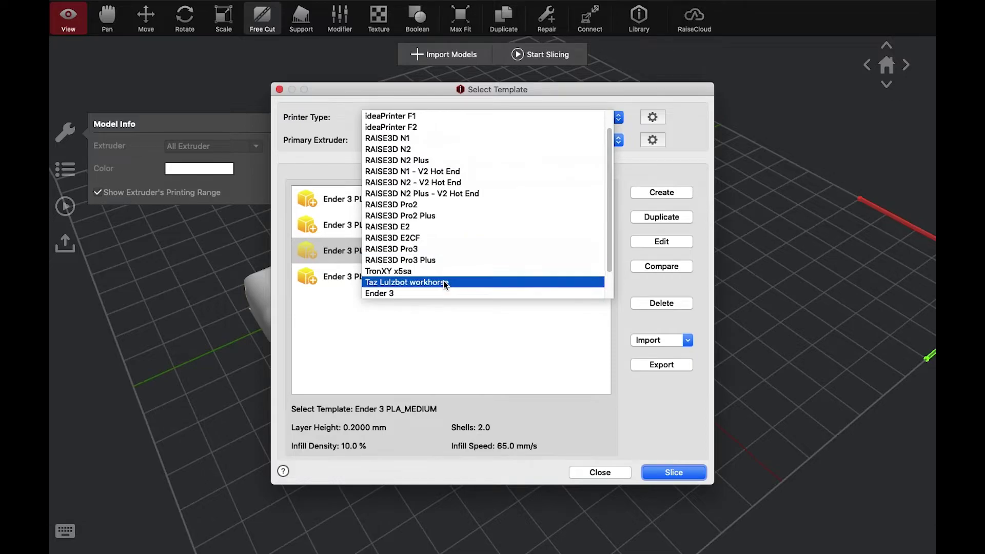
click(410, 294)
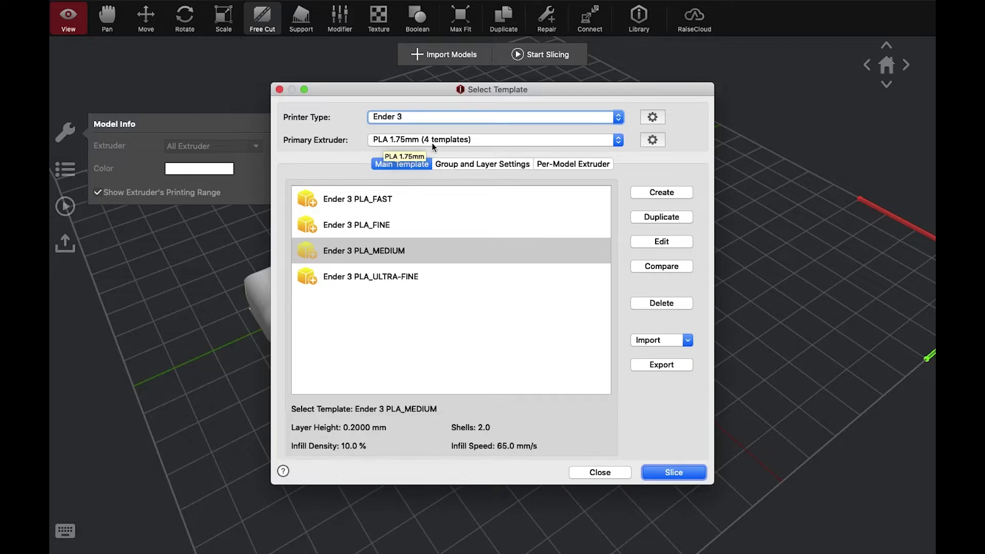
Compare the PLA_FAST, FINE and ULTRA-FINE templates, then open Ender 3 PLA_MEDIUM for editing.
click(352, 202)
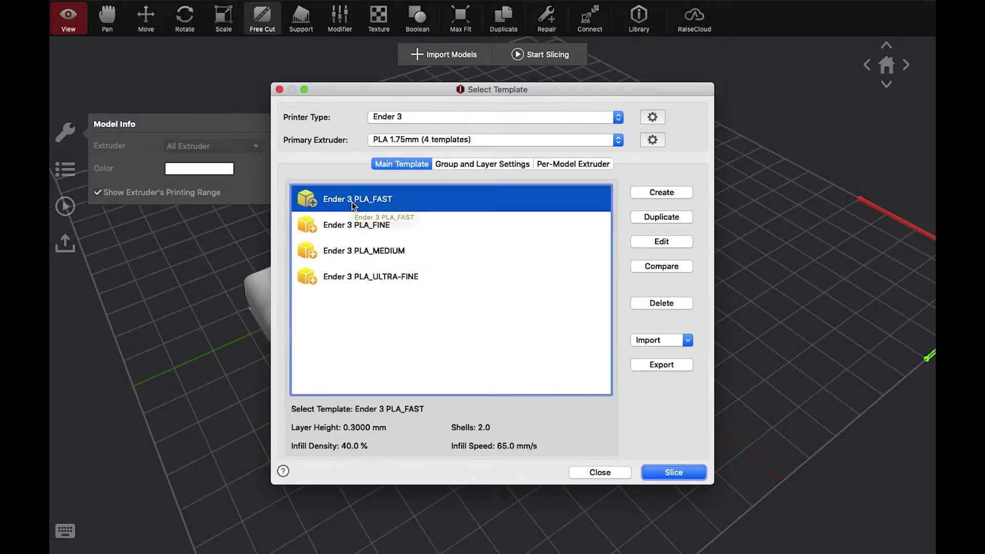
click(357, 229)
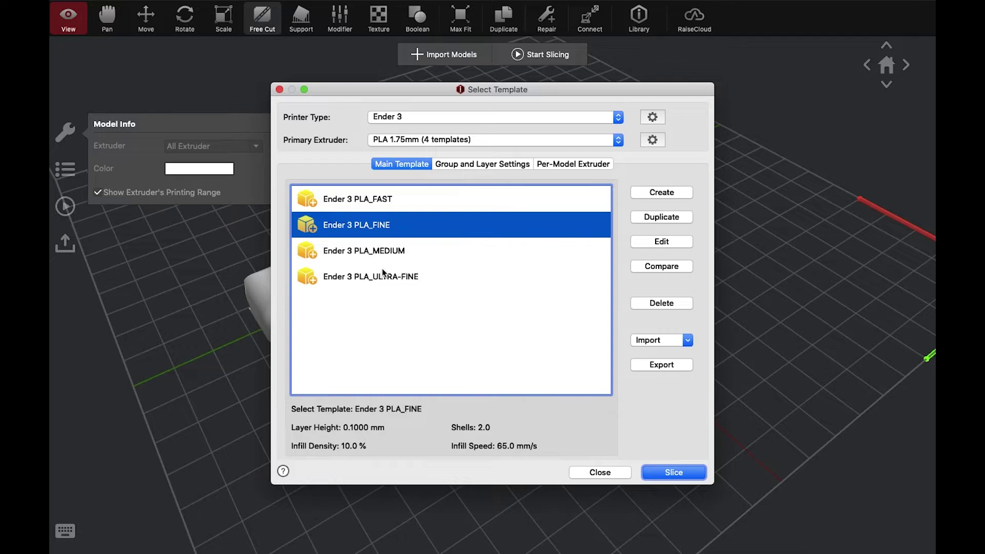
click(378, 206)
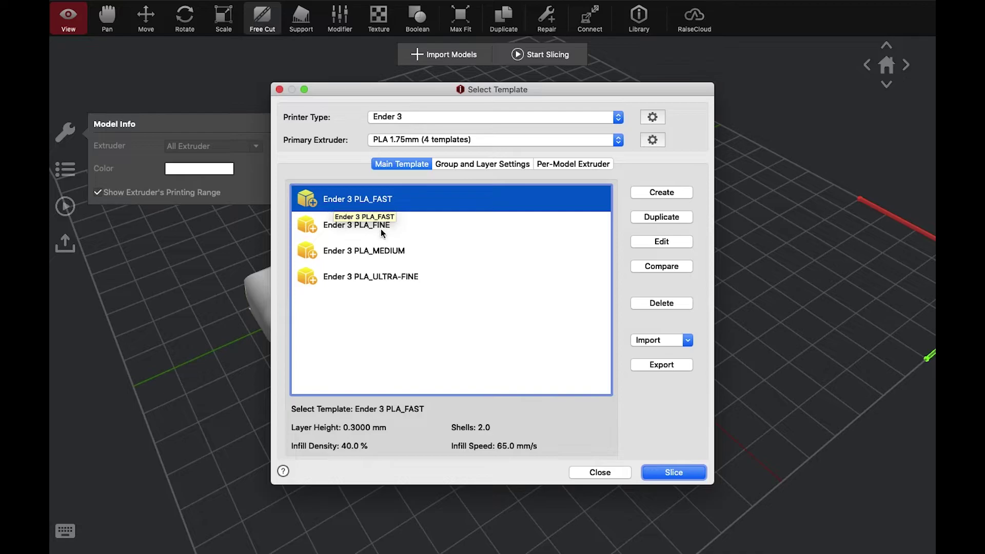
click(386, 252)
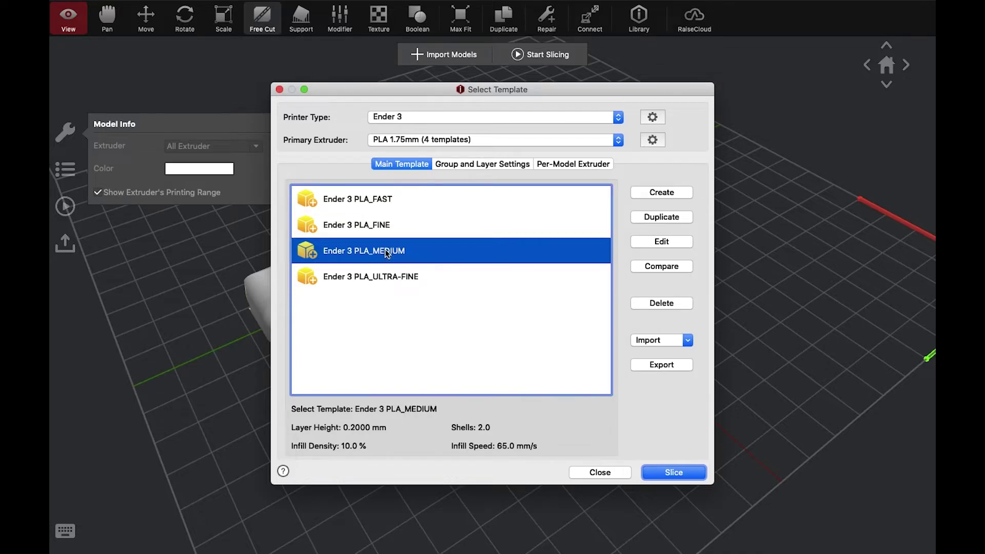
click(387, 231)
click(396, 275)
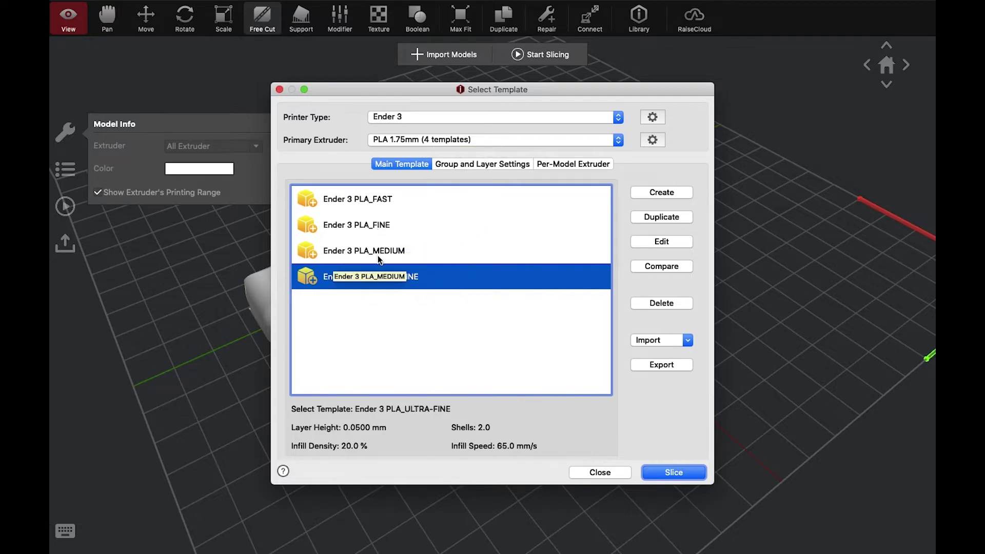
click(389, 251)
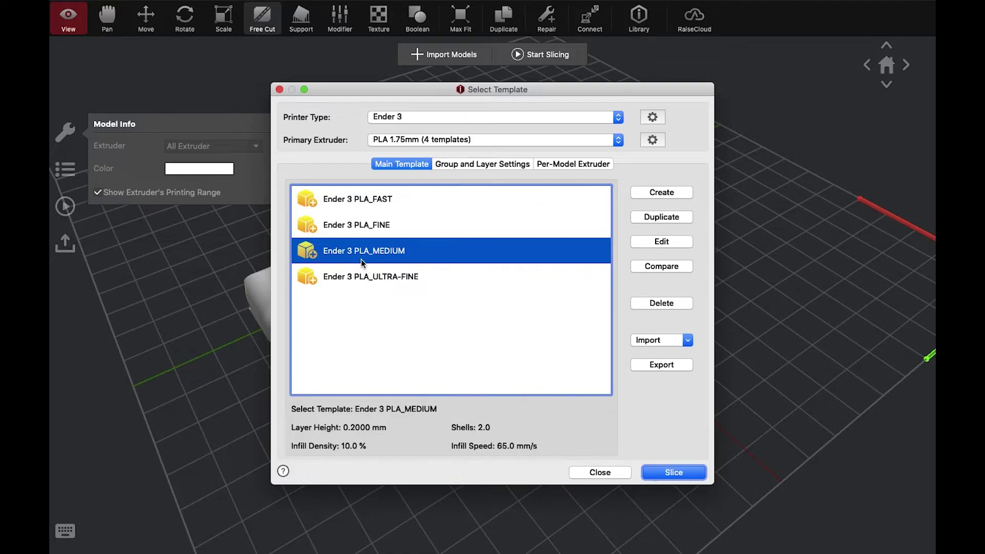
double_click(418, 254)
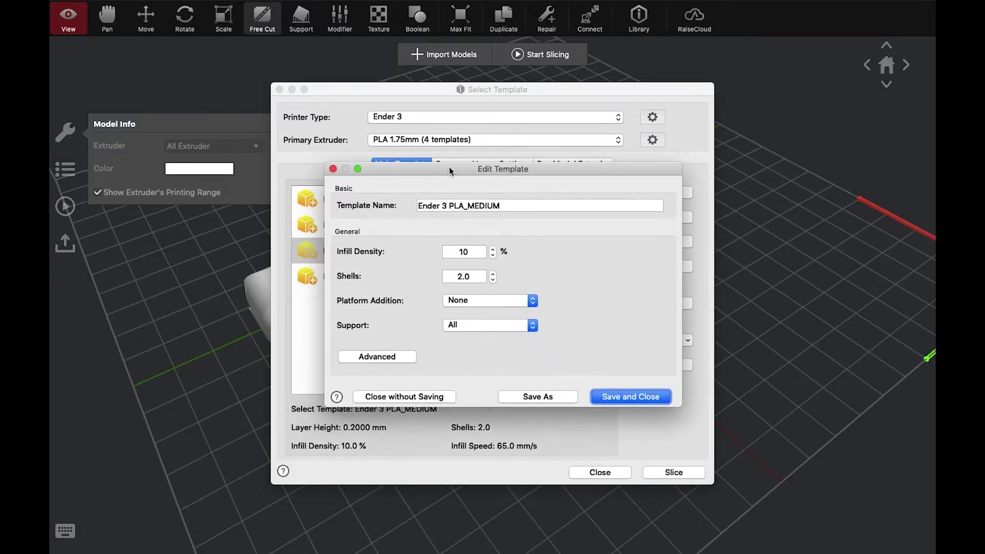
Reopen the PLA_MEDIUM template editor and check the 10% infill density.
drag(449, 171, 445, 163)
click(320, 162)
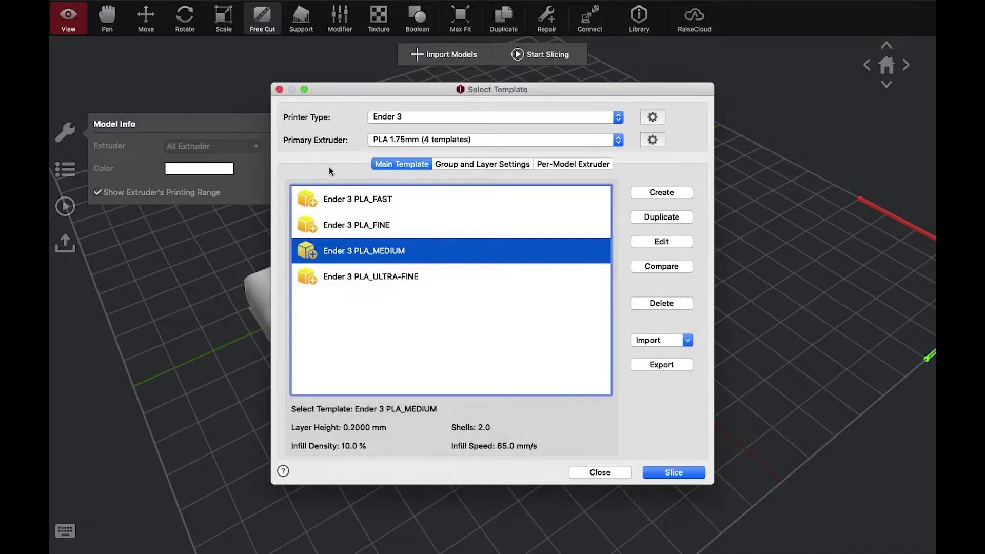
click(657, 240)
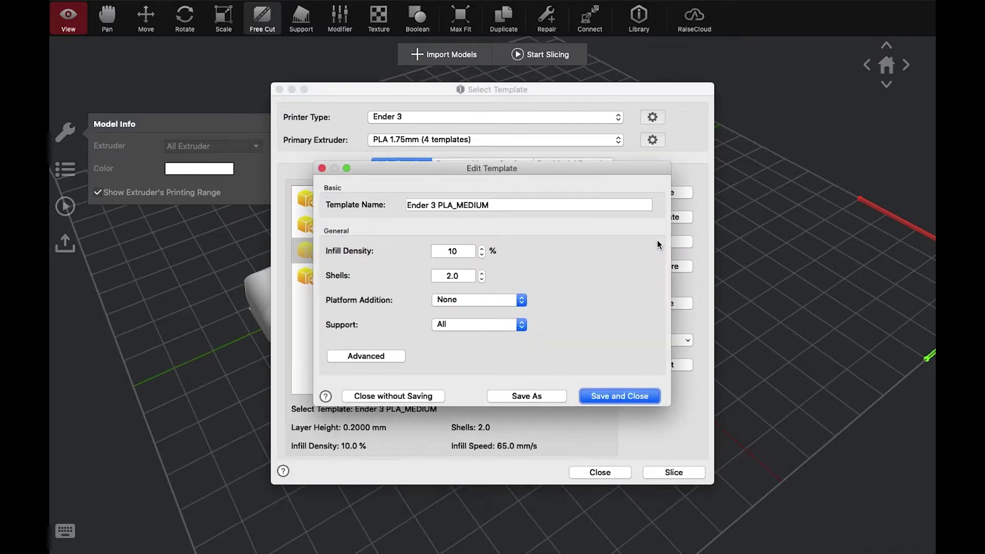
click(456, 252)
double_click(459, 252)
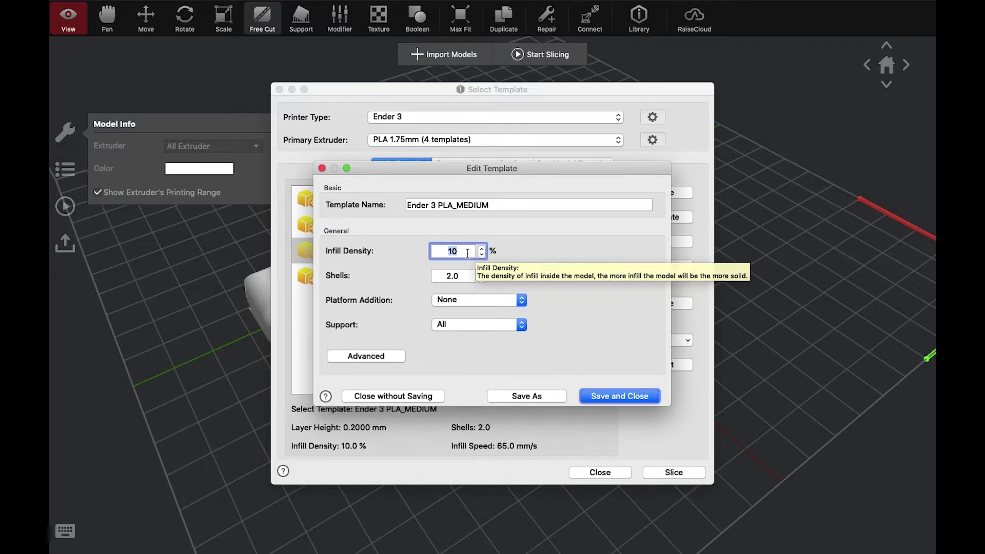
click(447, 253)
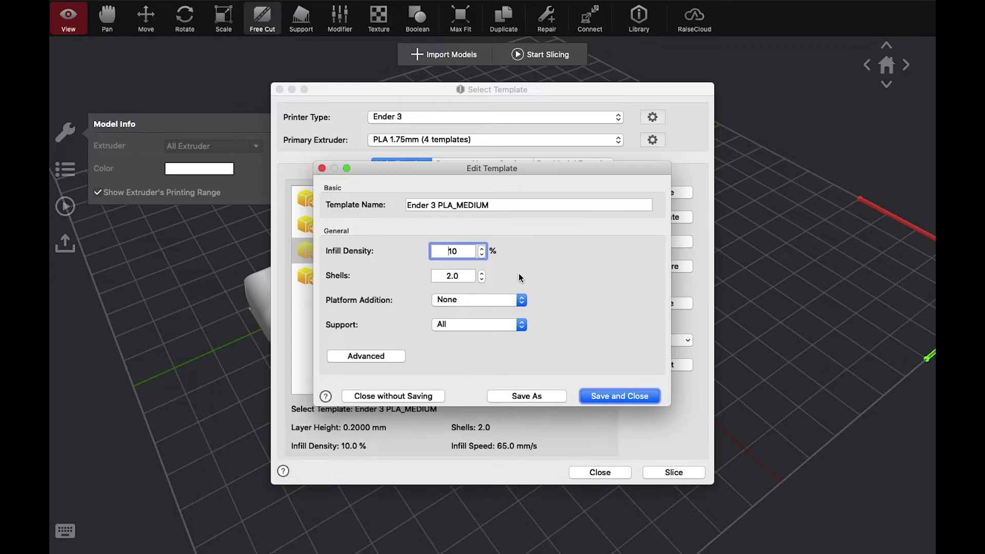
key(Tab)
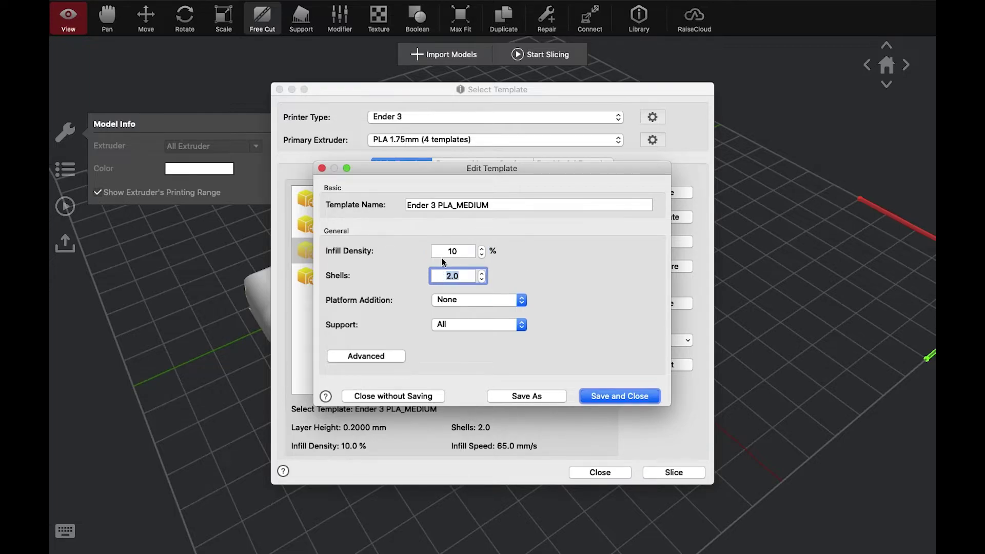
Check the 2.0 shells value and bring up the Platform Addition choices.
drag(439, 172, 544, 151)
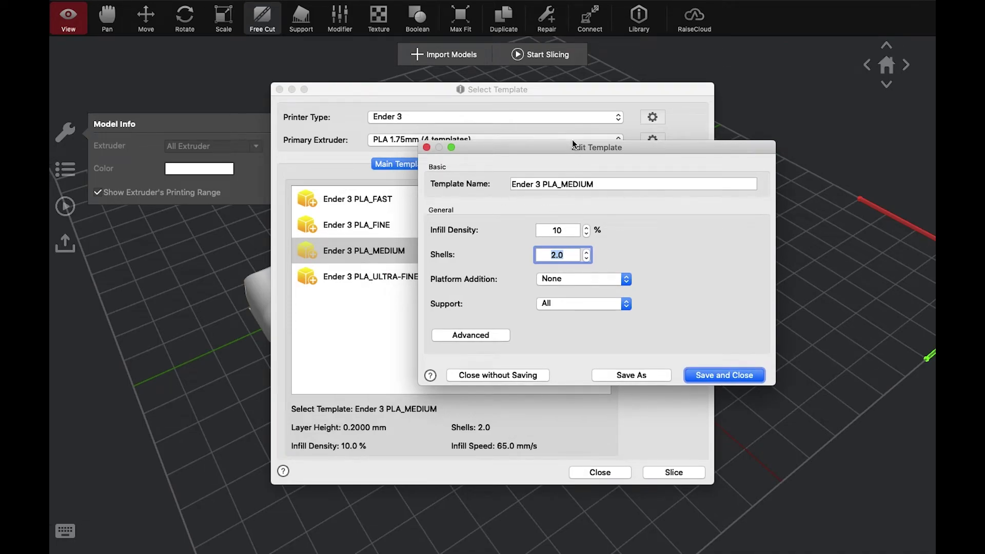
drag(573, 142, 483, 130)
click(483, 240)
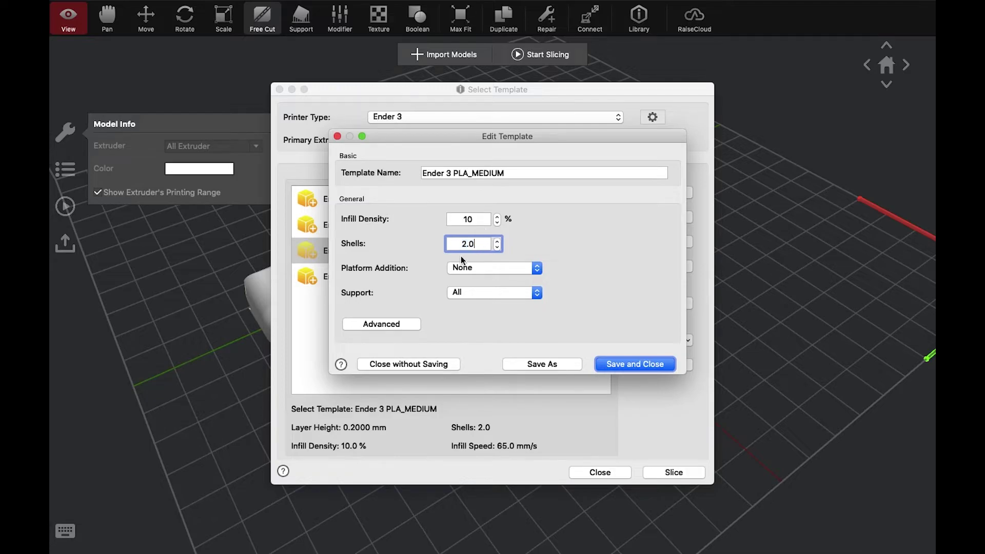
mouse_move(524, 296)
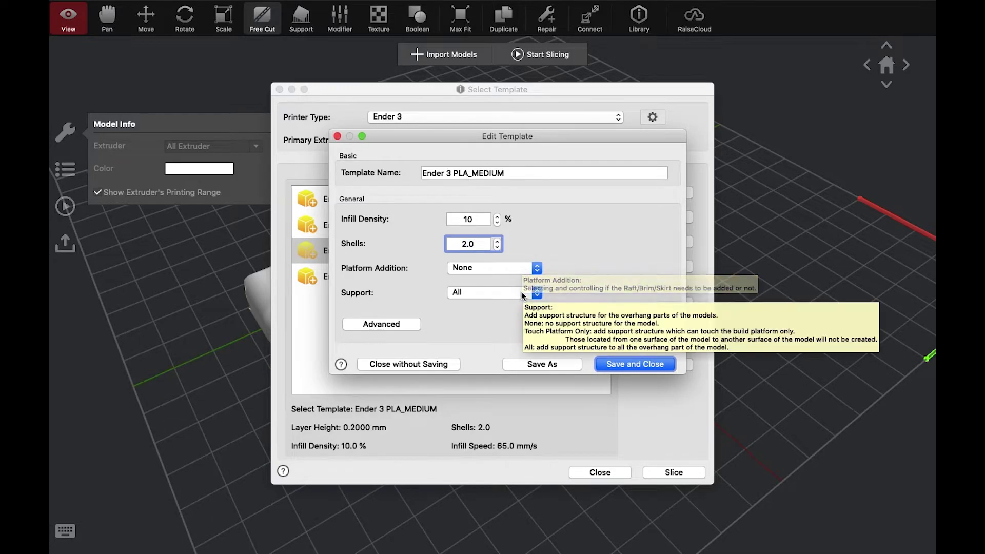
mouse_move(494, 270)
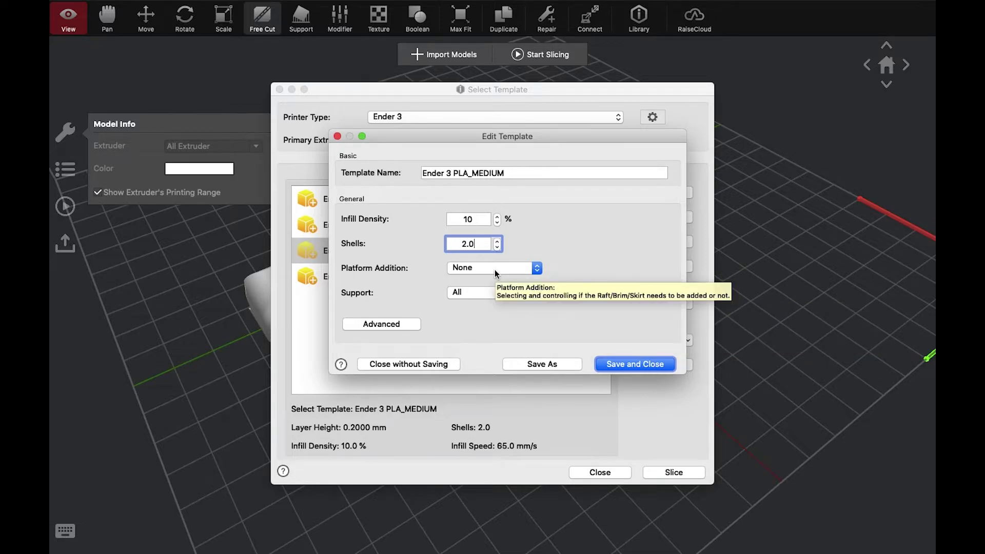
click(495, 269)
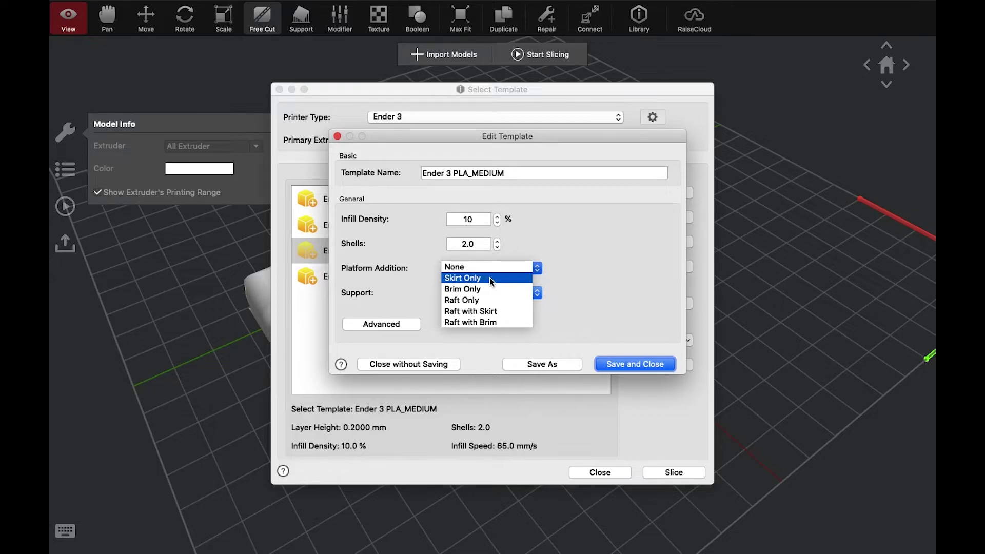
Set Platform Addition to Brim Only and Support to None, then save the template.
click(491, 278)
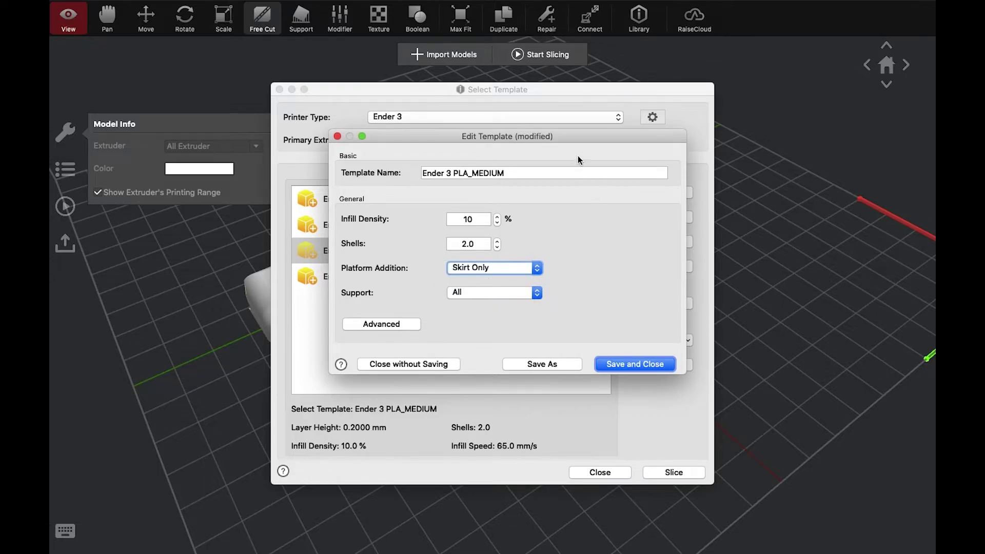
drag(576, 139, 623, 145)
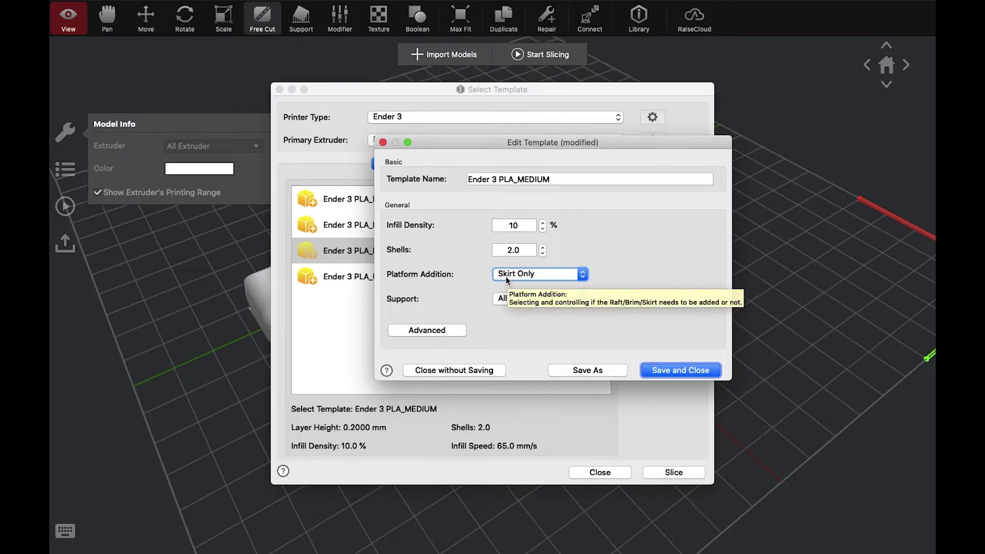
click(583, 279)
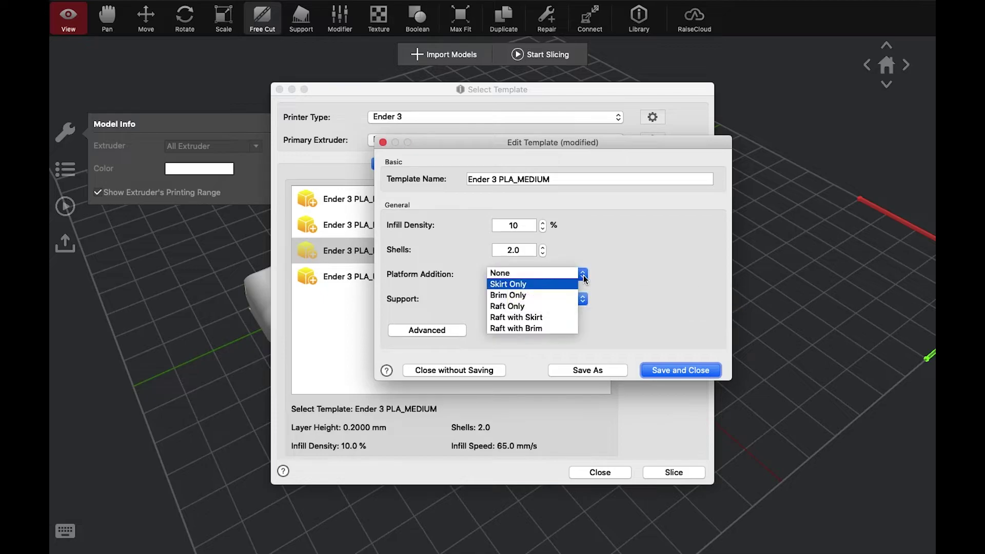
click(545, 295)
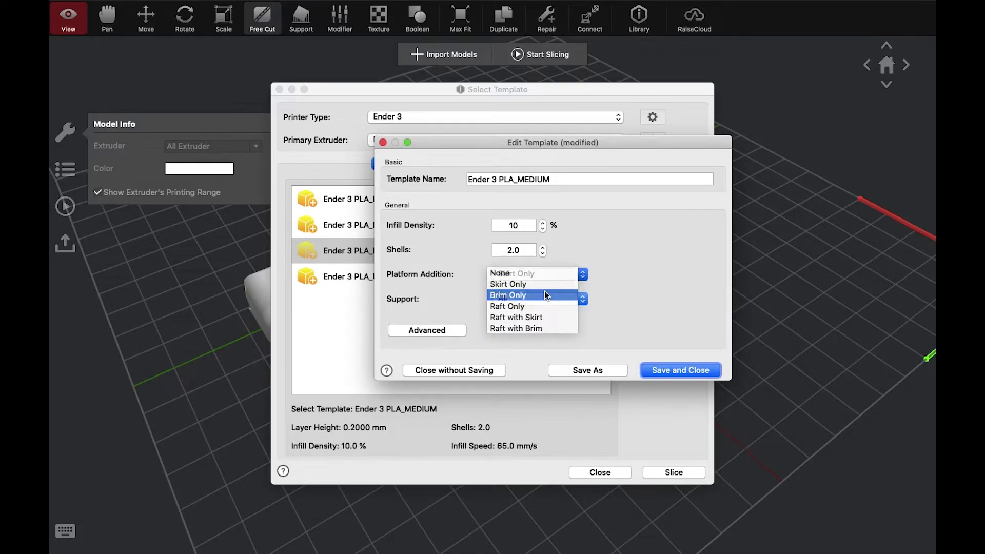
click(582, 276)
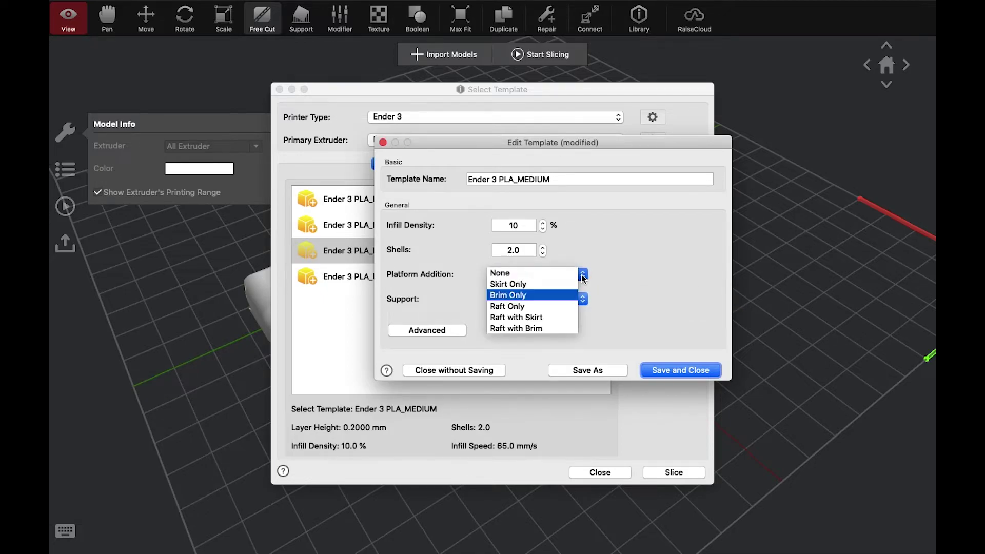
click(563, 296)
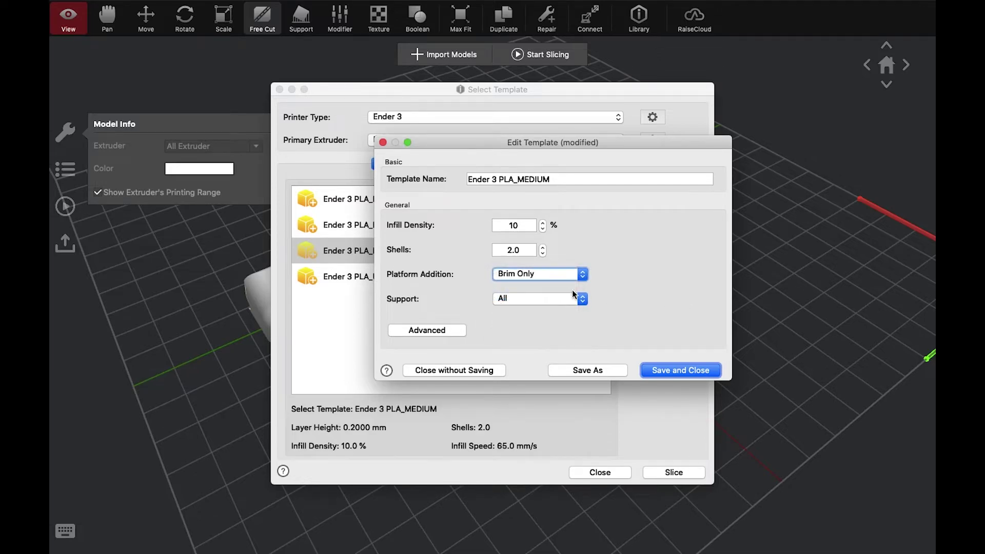
click(518, 297)
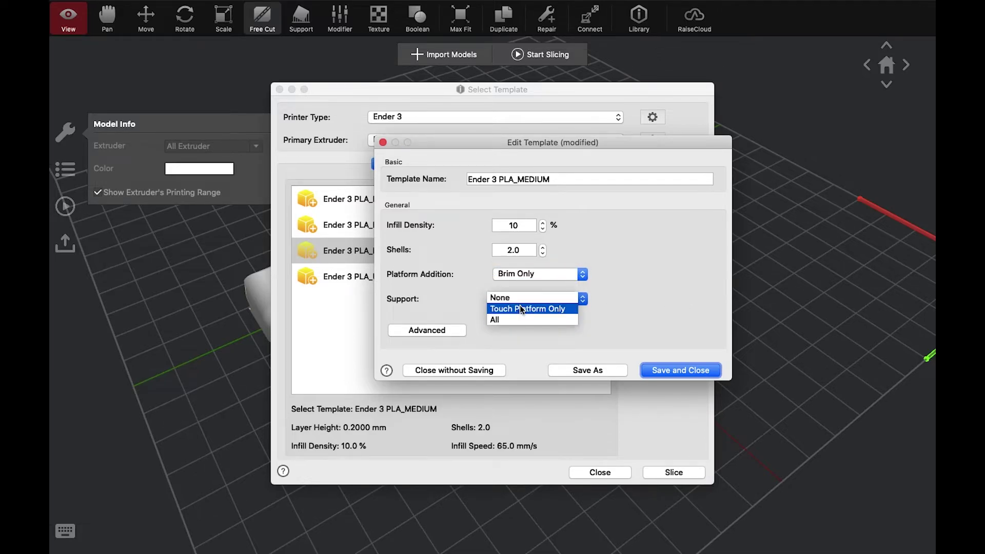
click(519, 298)
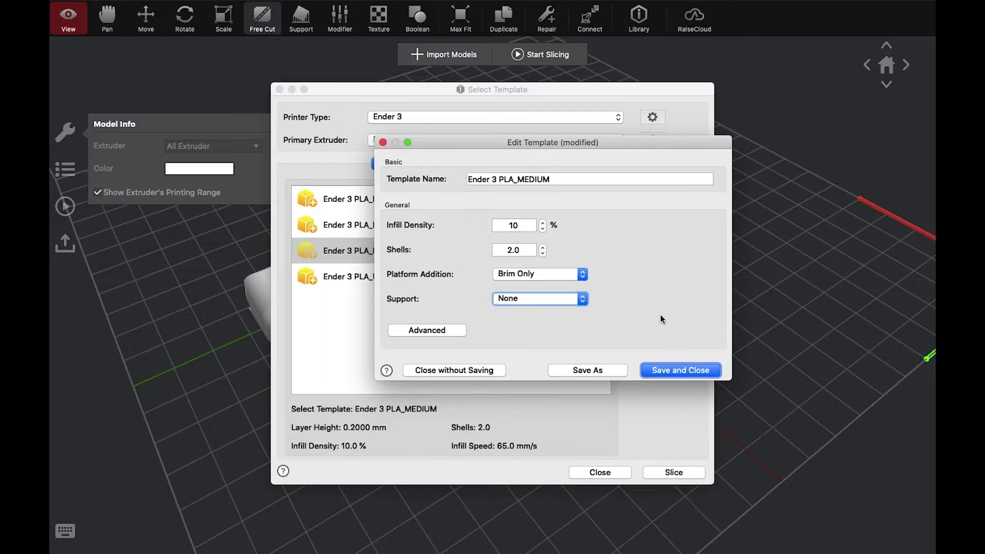
click(670, 370)
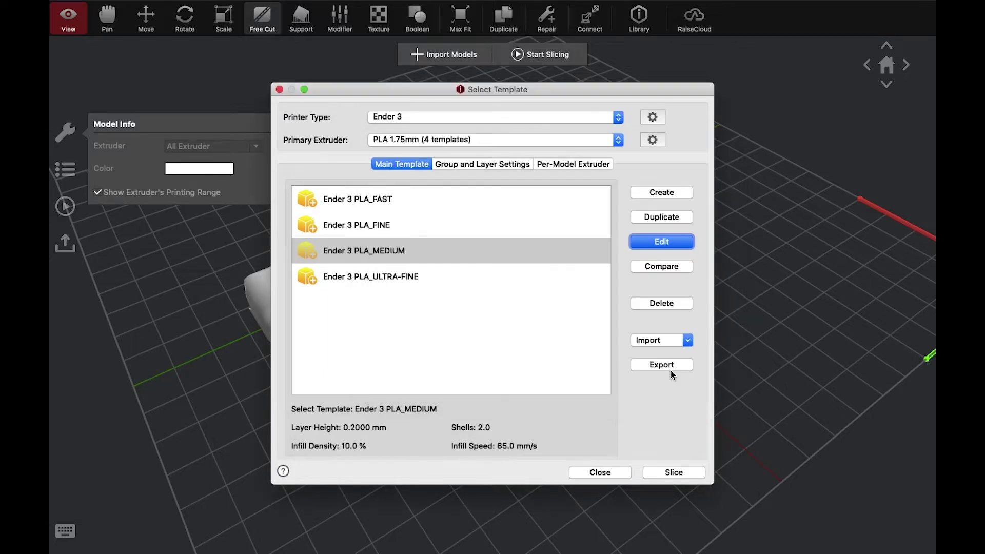
Slice the cable holder and read the estimate: 1 h 17 min, 12.7 g, $0.76.
click(685, 471)
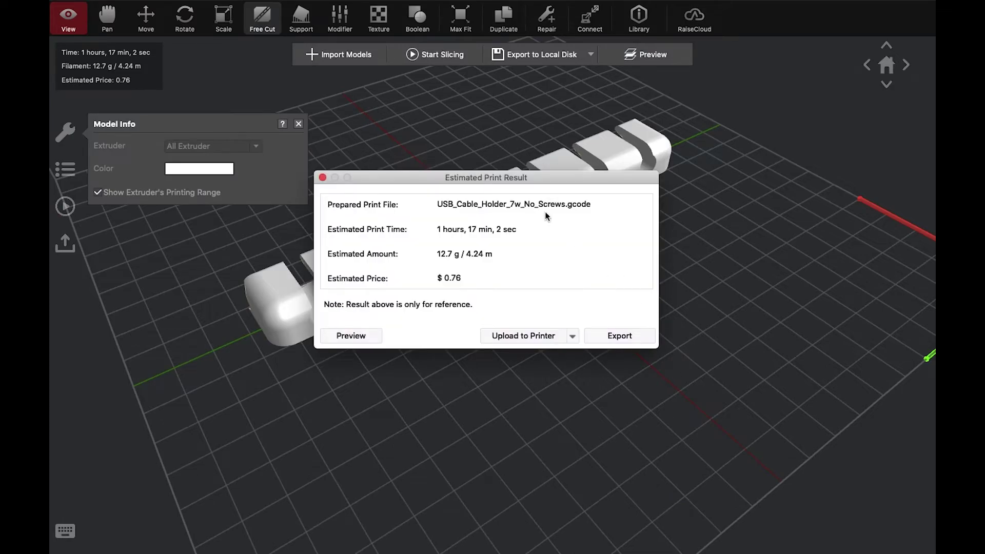
drag(526, 180, 663, 146)
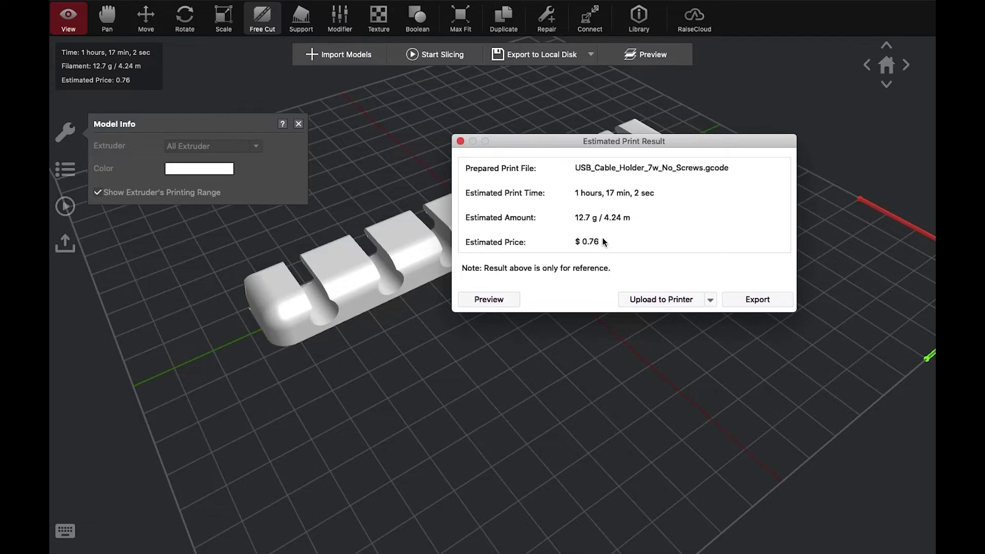
mouse_move(599, 244)
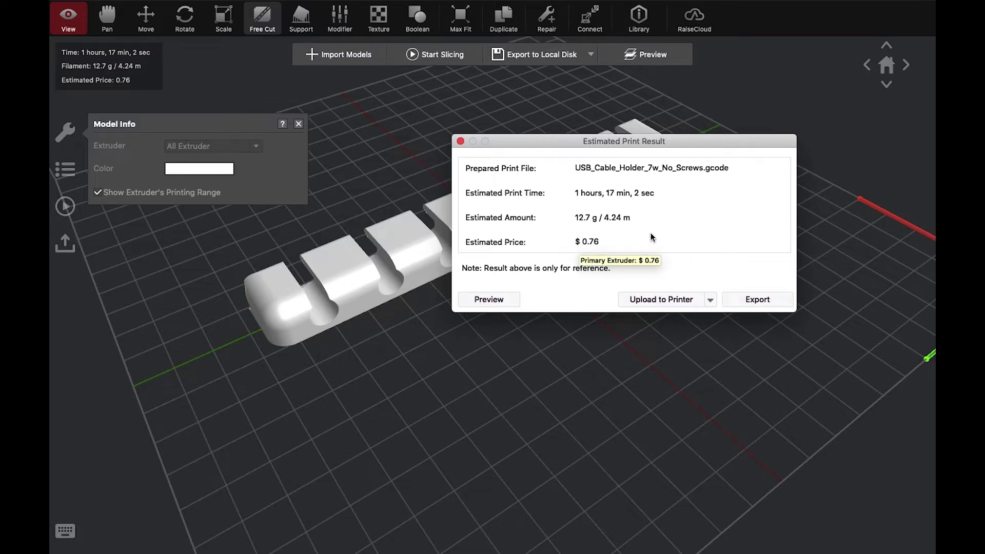
drag(674, 140, 619, 132)
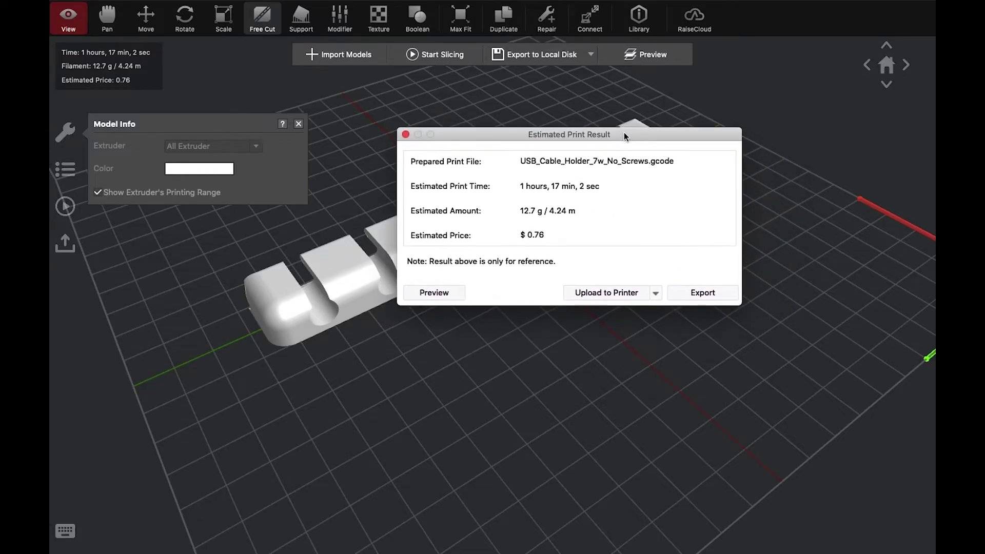
Preview the 61-layer slice and orbit around it to see the purple brim.
click(426, 288)
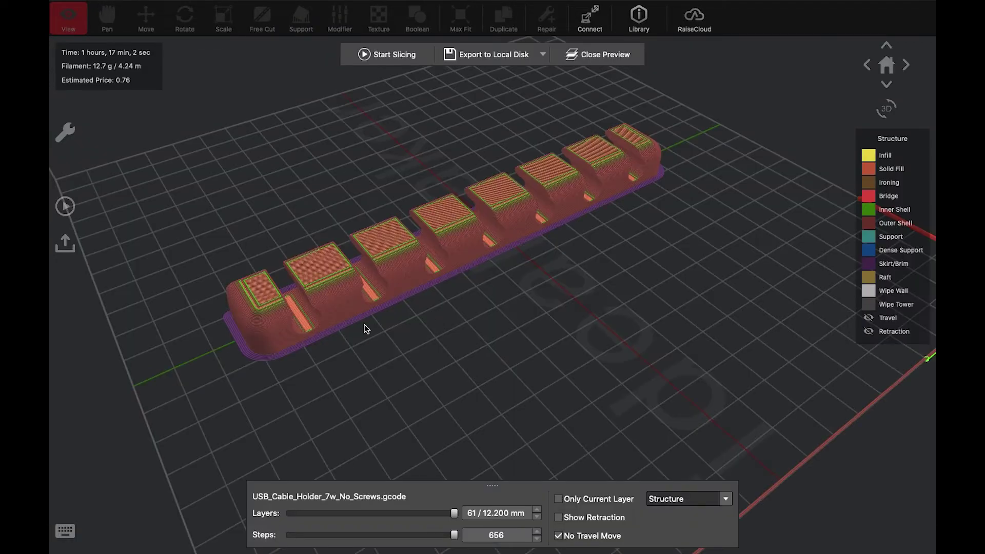
drag(362, 330, 782, 255)
scroll(580, 402, up, 6)
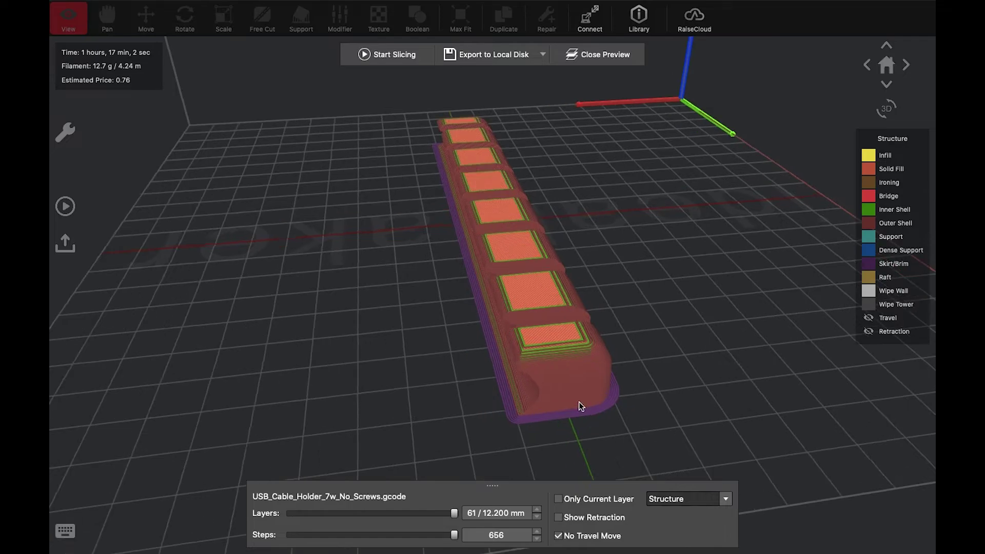
scroll(564, 339, down, 3)
drag(562, 329, 640, 298)
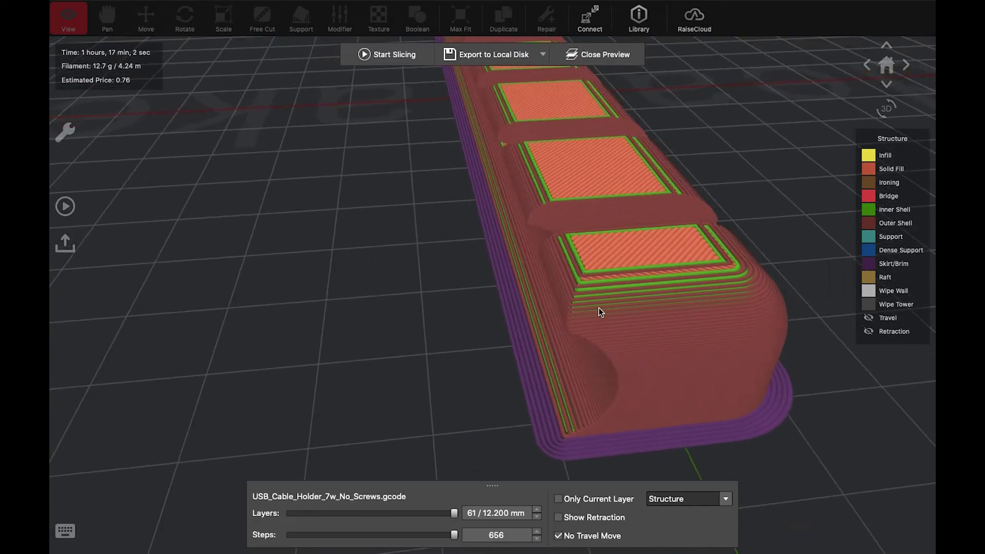
drag(599, 308, 527, 292)
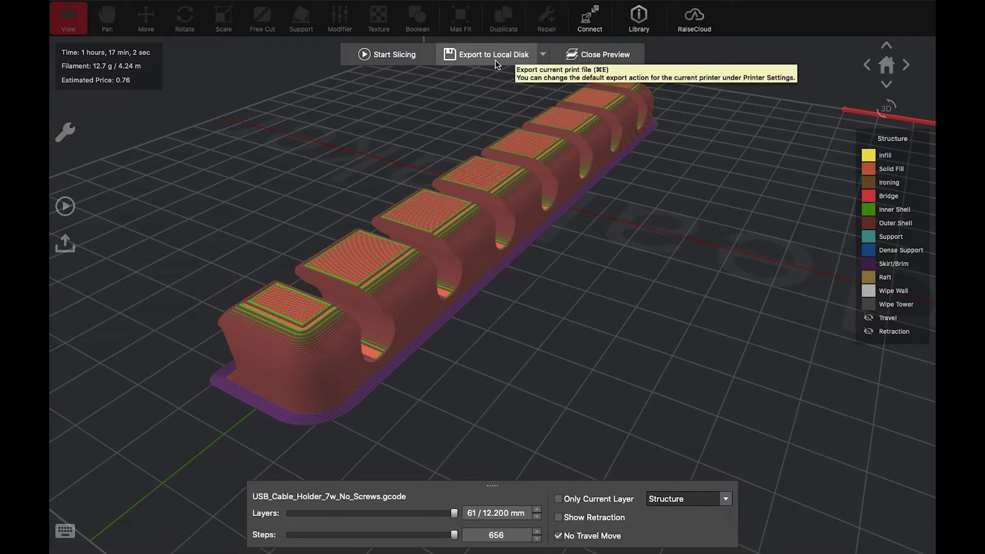
Switch the PLA_MEDIUM template to Raft Only, re-slice, and preview the 1 h 28 min result.
click(625, 56)
click(420, 64)
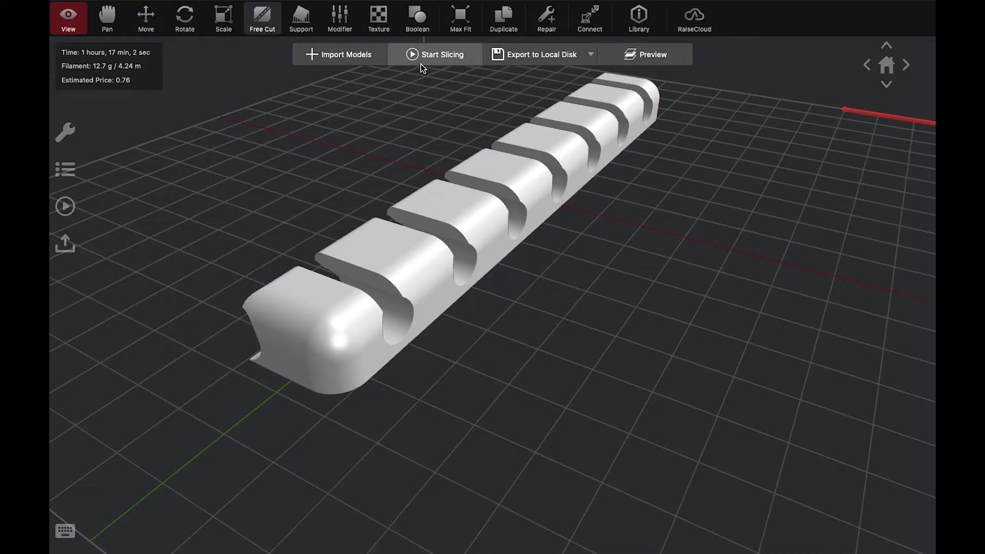
double_click(493, 250)
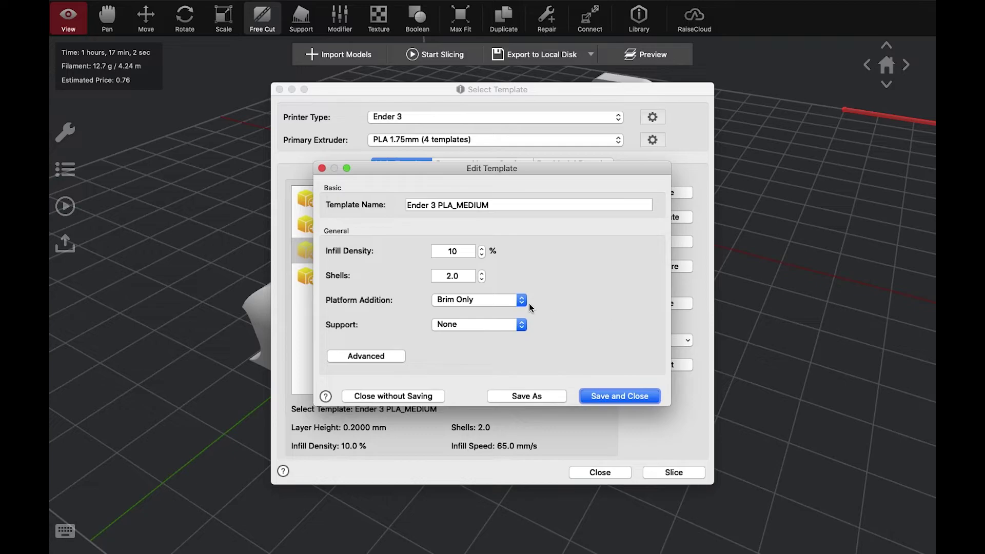
click(510, 300)
click(500, 331)
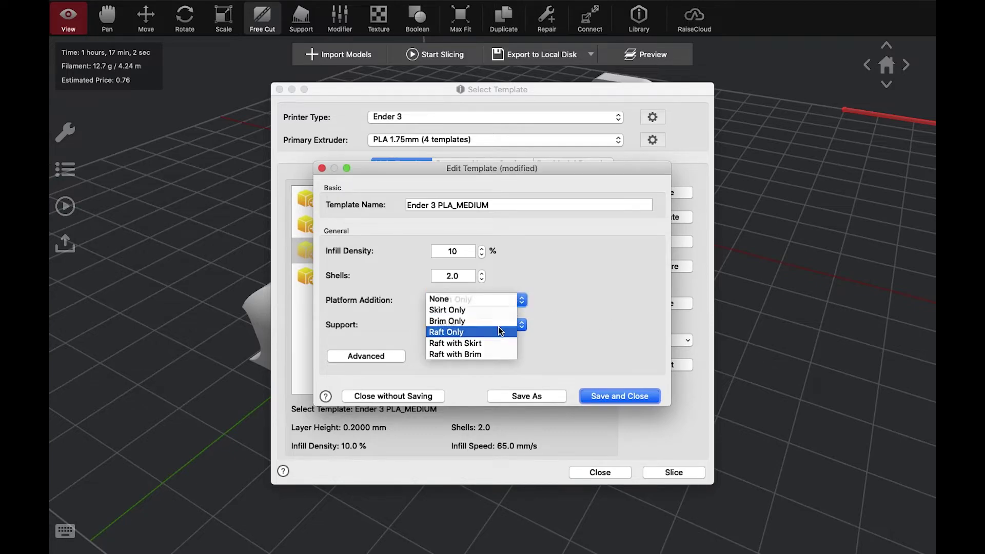
click(645, 398)
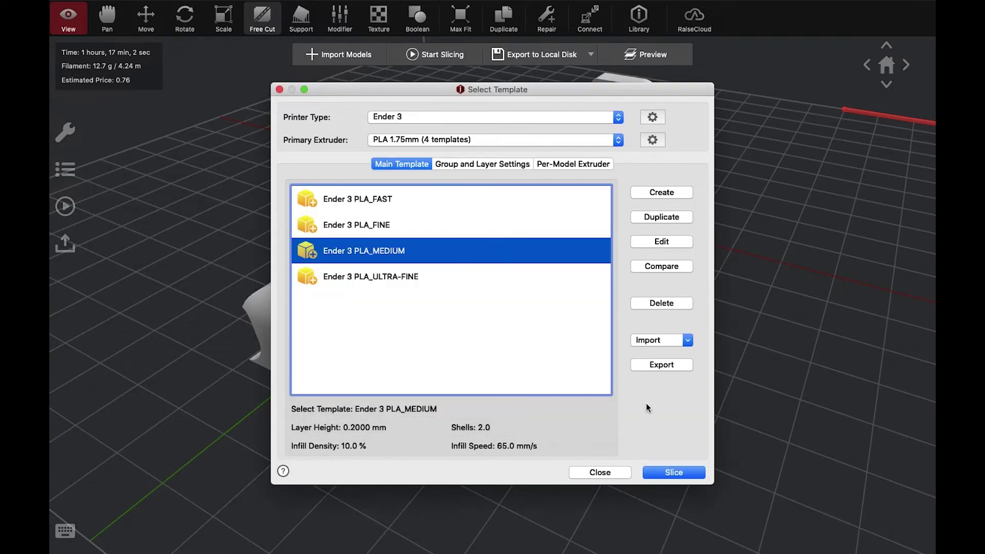
click(667, 475)
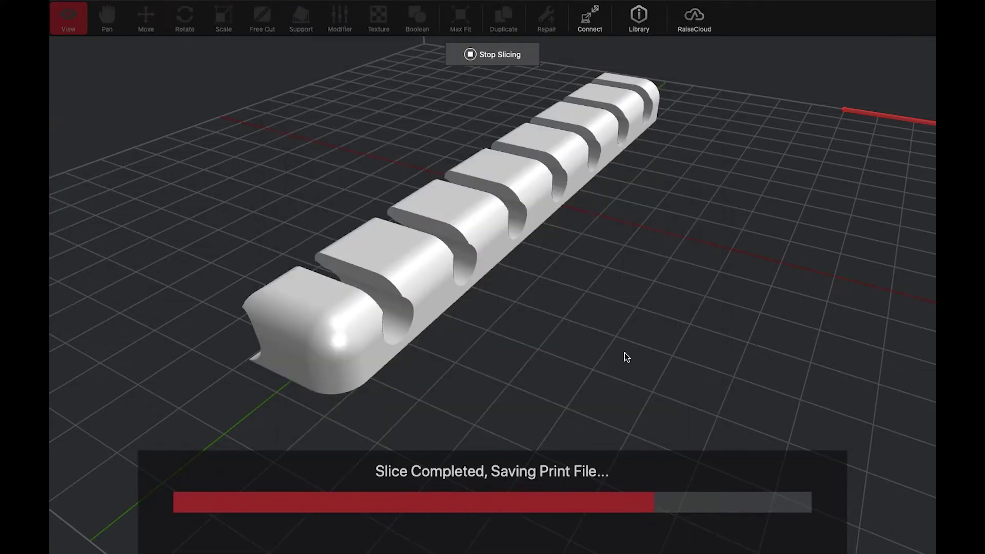
click(353, 337)
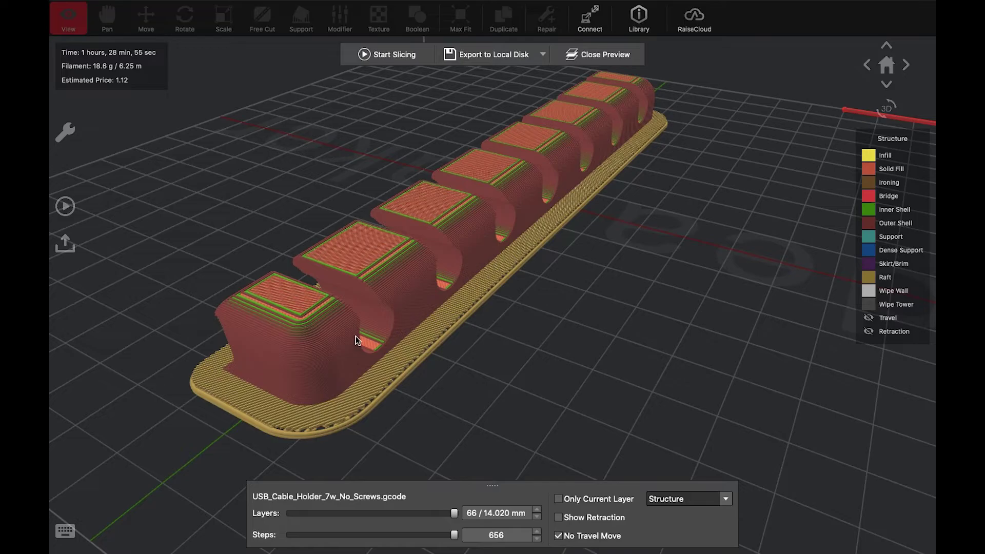
Lower and raise the Layers slider while orbiting to inspect the yellow raft layers.
drag(357, 340, 501, 450)
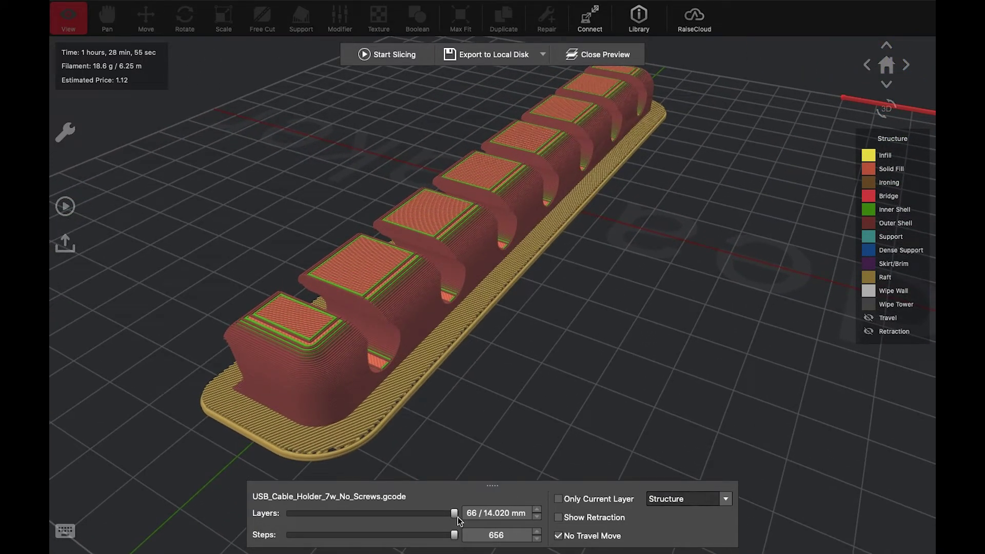
drag(454, 516, 302, 522)
drag(390, 451, 649, 317)
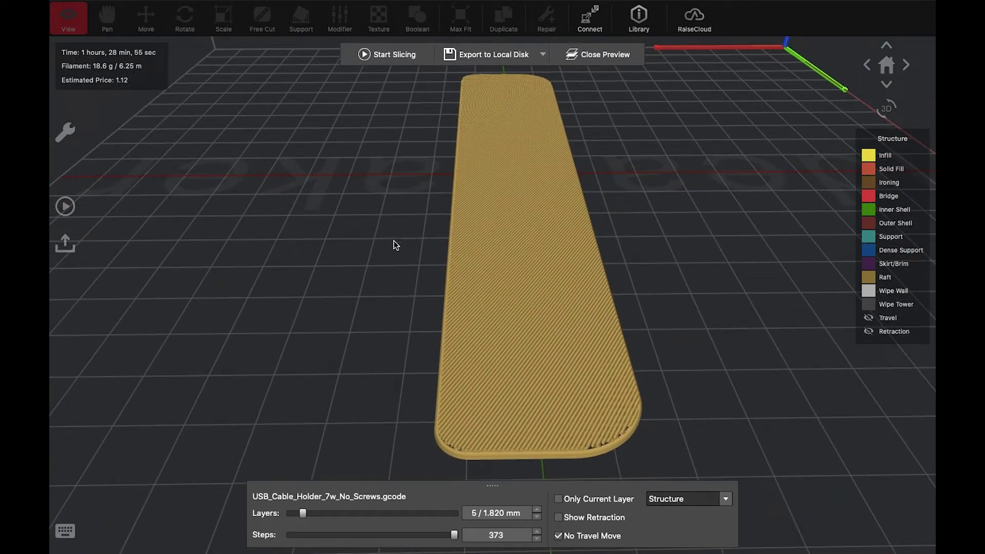
mouse_move(648, 252)
mouse_down()
mouse_move(525, 265)
mouse_move(497, 291)
mouse_move(679, 277)
mouse_move(652, 243)
mouse_up()
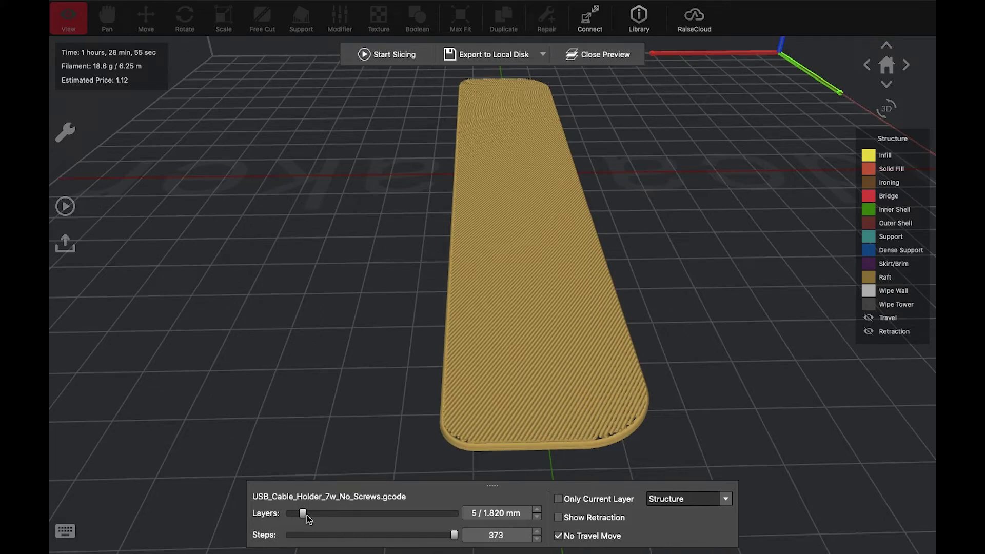
drag(307, 515, 495, 501)
drag(636, 386, 452, 380)
Save PLA_MEDIUM with platform addition None and support All, then slice again.
click(613, 57)
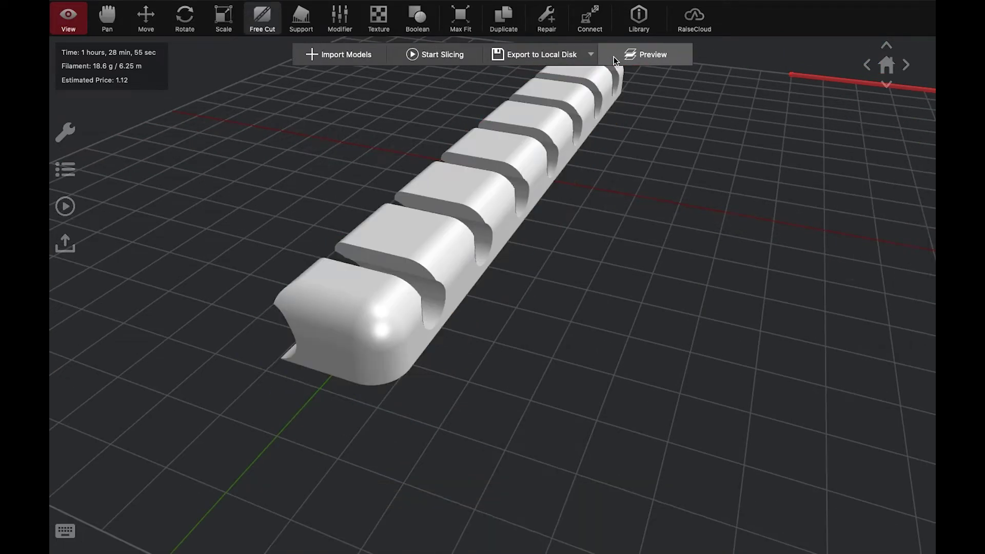
click(437, 55)
click(497, 255)
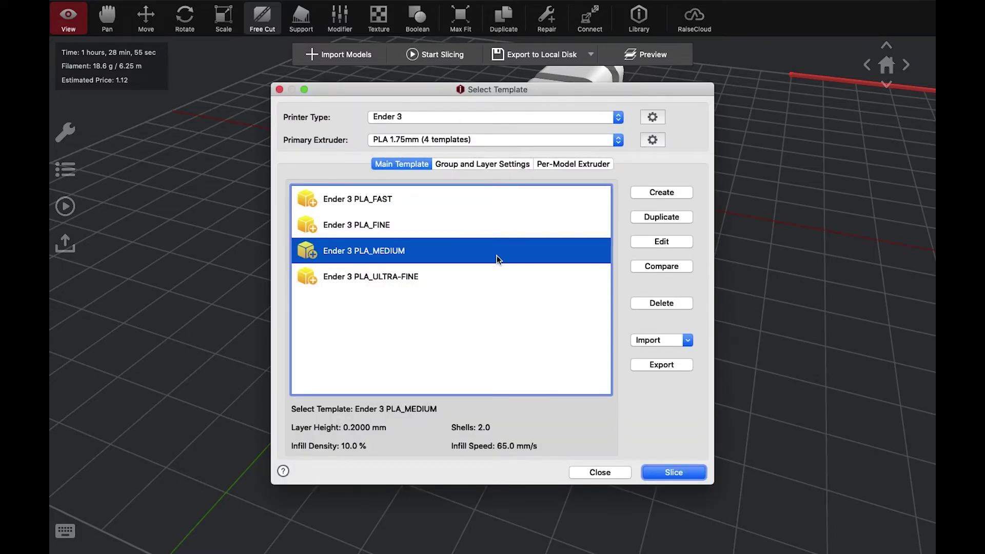
double_click(473, 254)
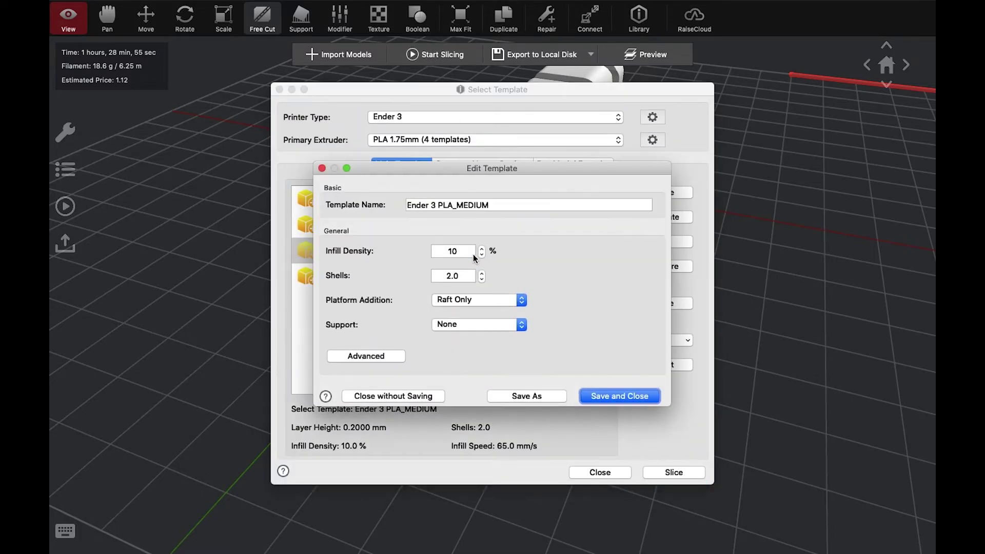
drag(506, 165, 632, 115)
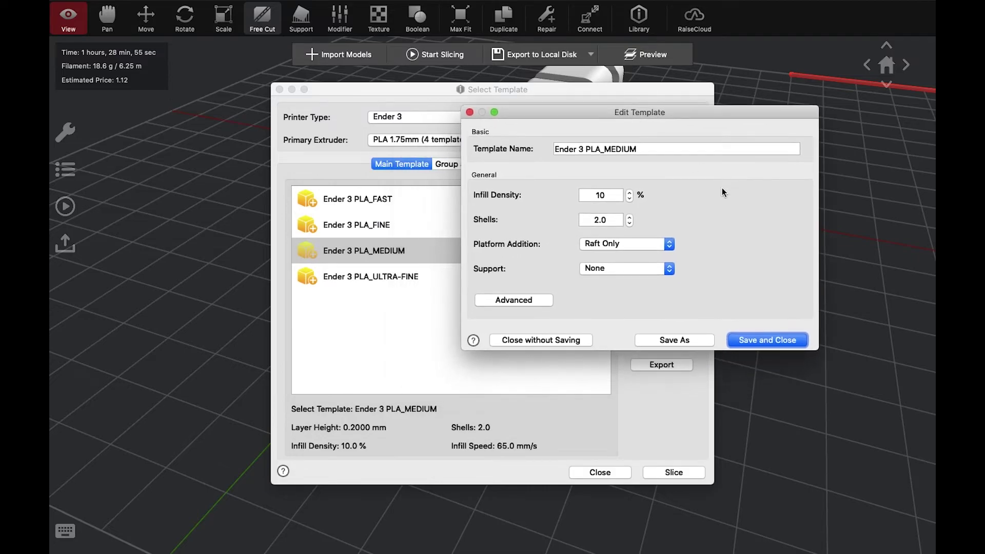
click(654, 246)
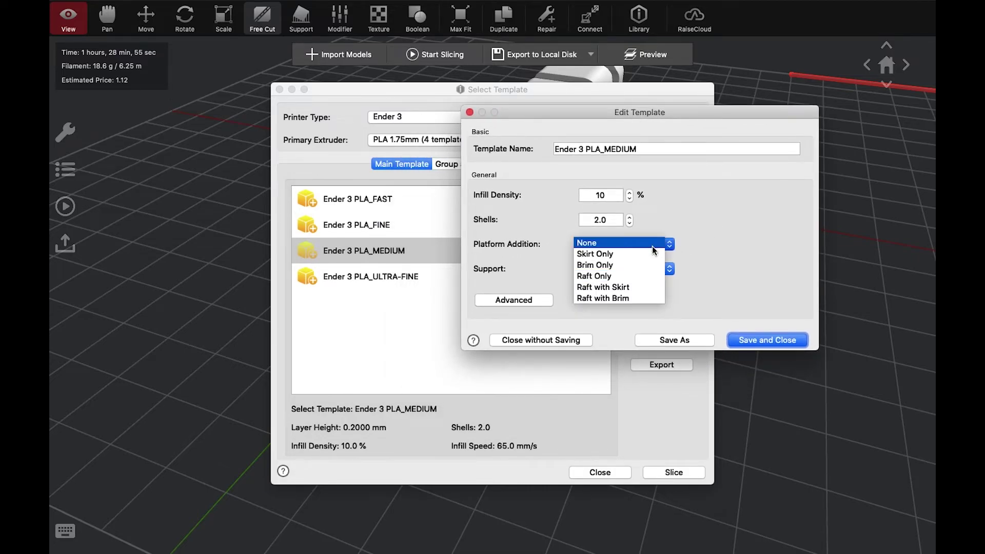
click(652, 245)
click(629, 270)
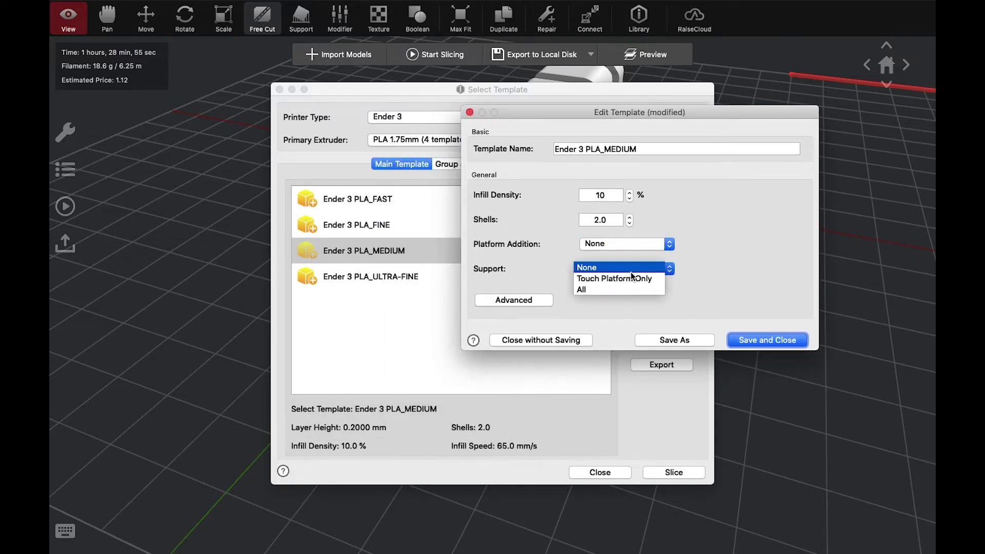
click(617, 290)
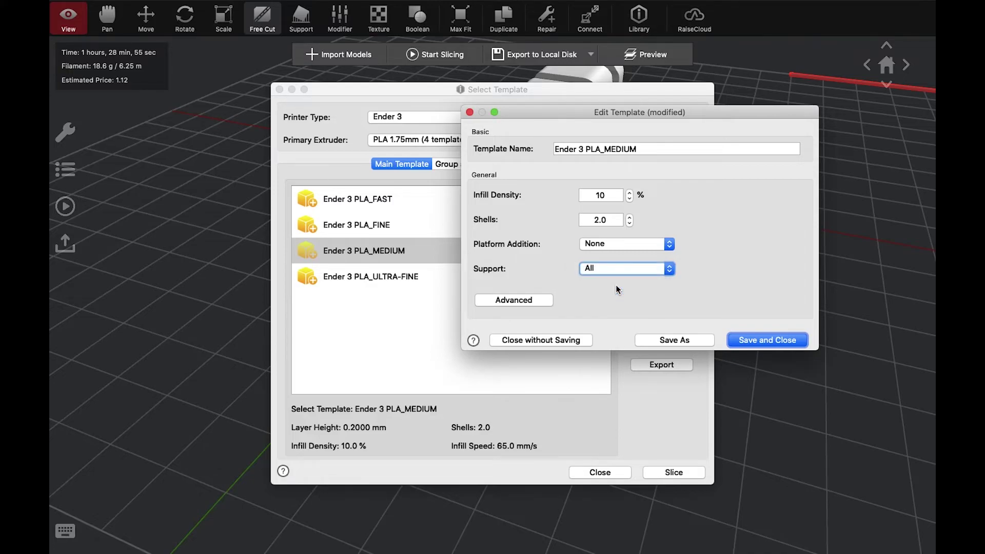
click(763, 339)
click(692, 471)
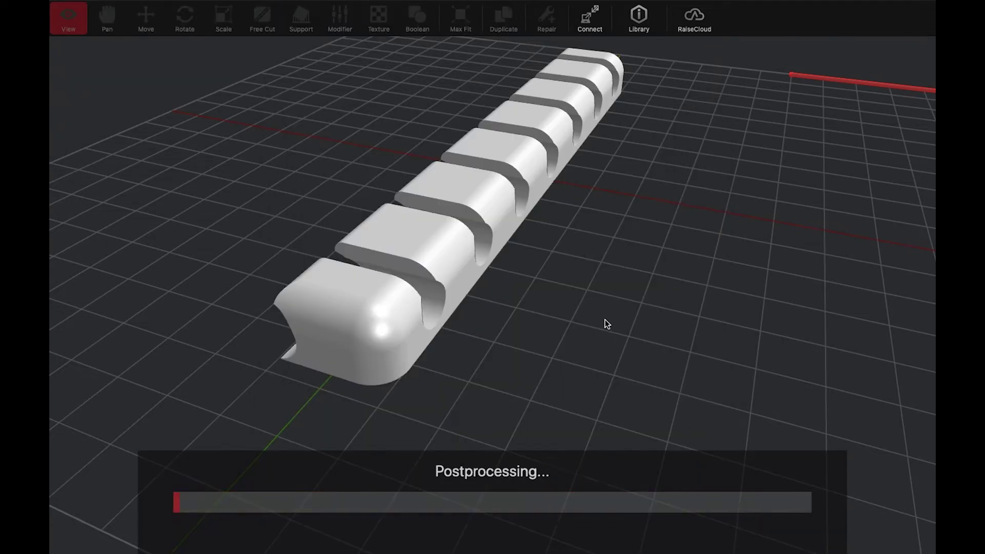
Preview the supported slice (1 h 35 min, 13.8 g, $0.83) and orbit to see the supports.
drag(550, 174, 631, 158)
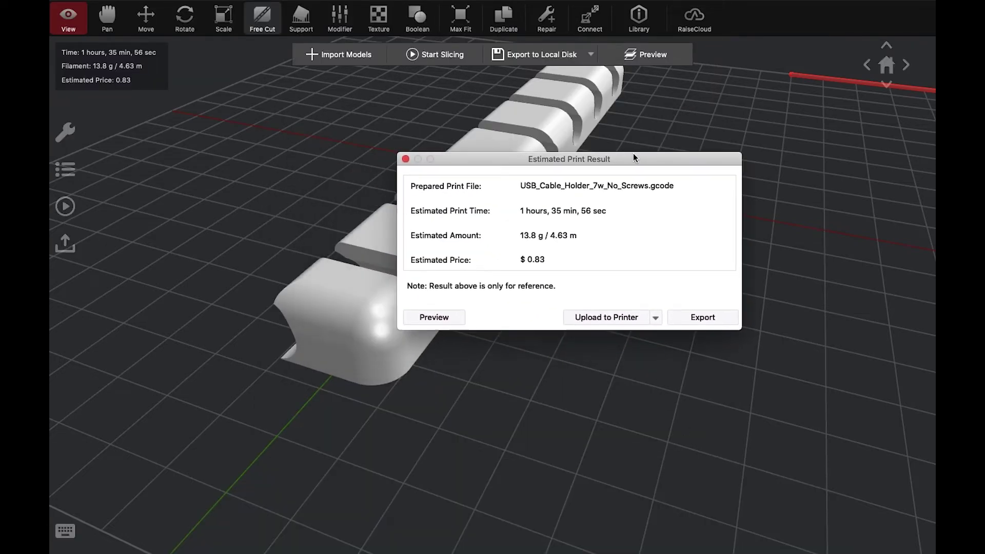
click(431, 321)
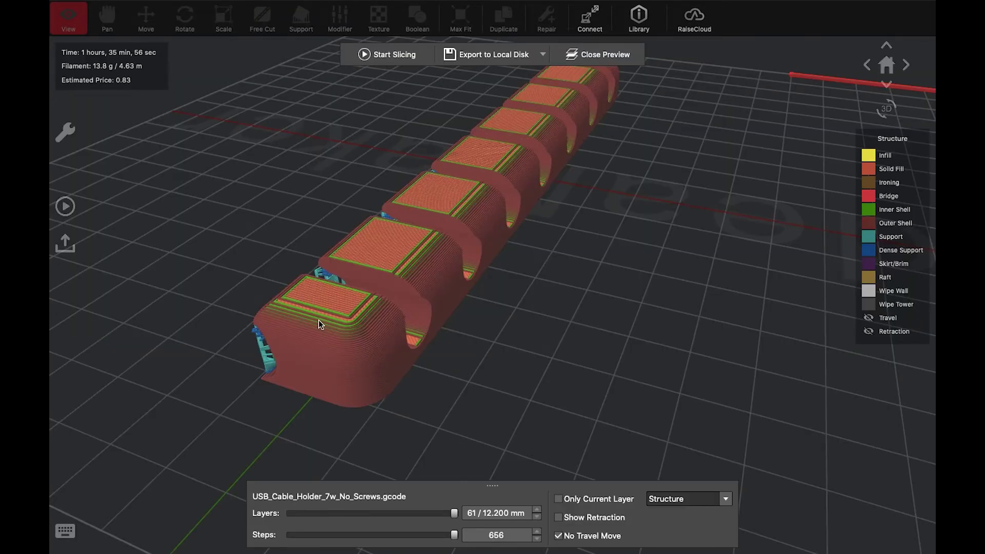
drag(319, 320, 501, 218)
scroll(482, 241, up, 3)
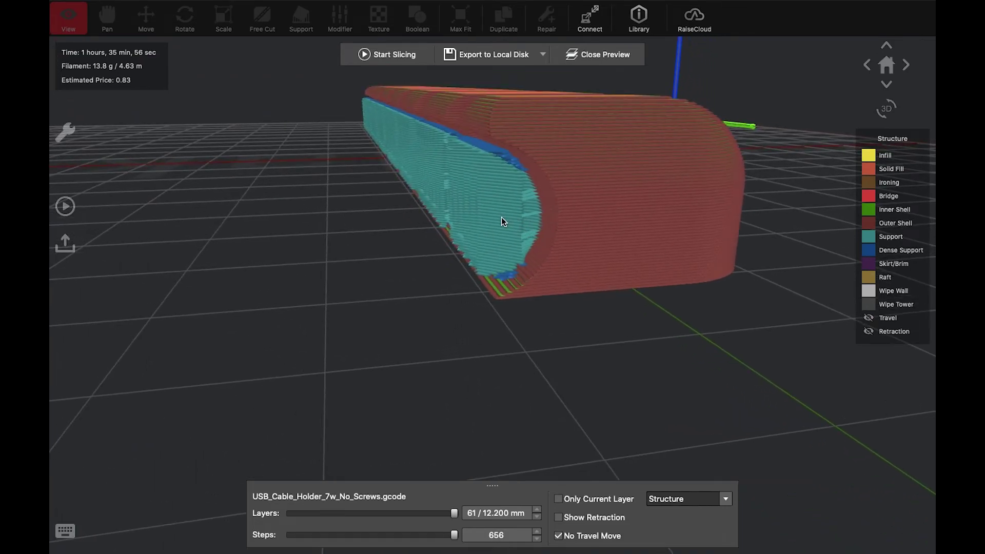
Cancel the Export to Local Disk dialog and close the preview back to the plain model.
click(500, 59)
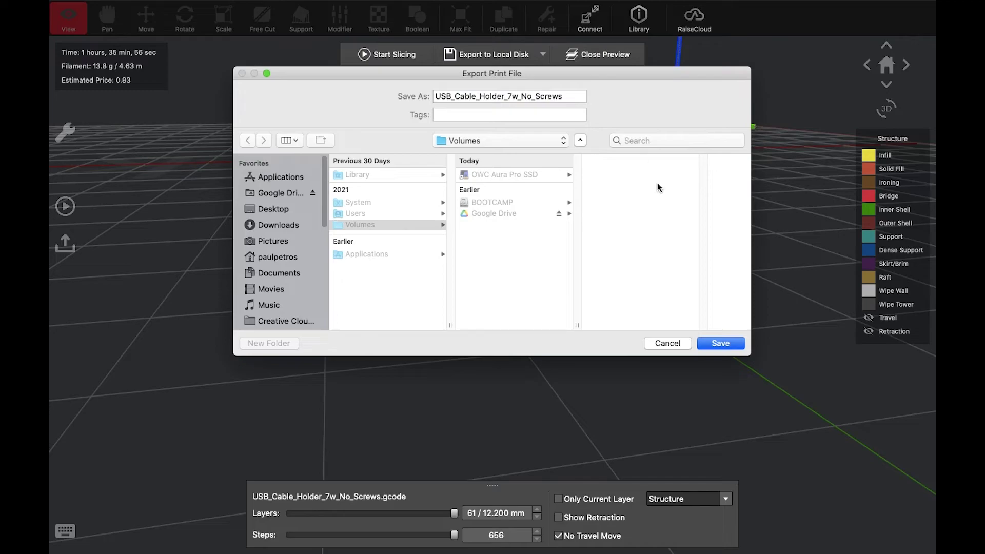
click(664, 343)
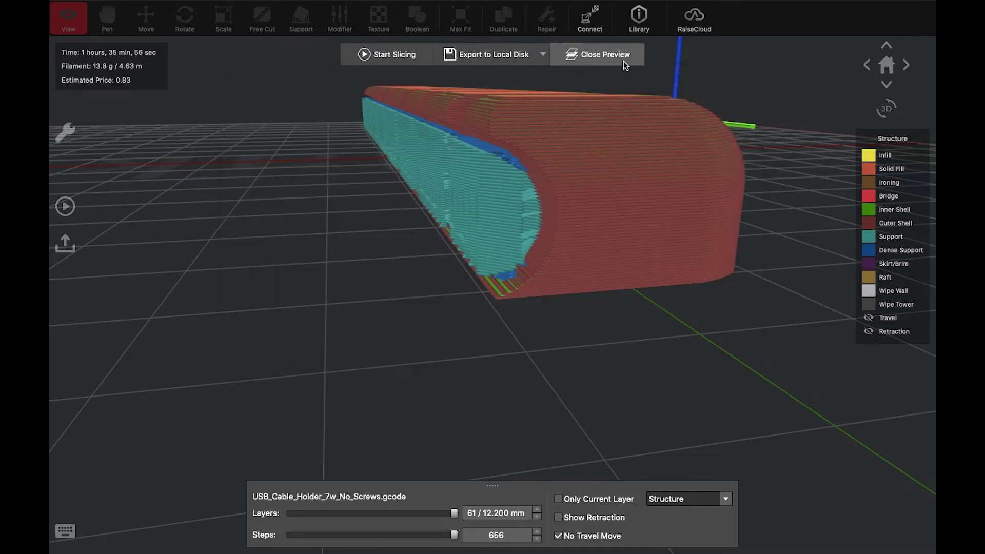
click(623, 60)
drag(545, 131, 539, 213)
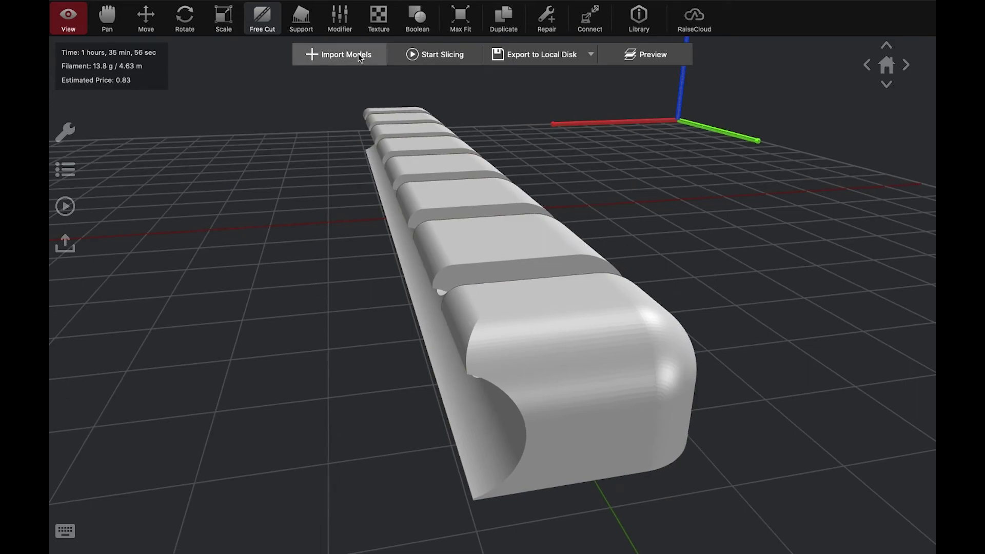
Create auto supports on the selected cable holder and check them along its side holes.
click(296, 19)
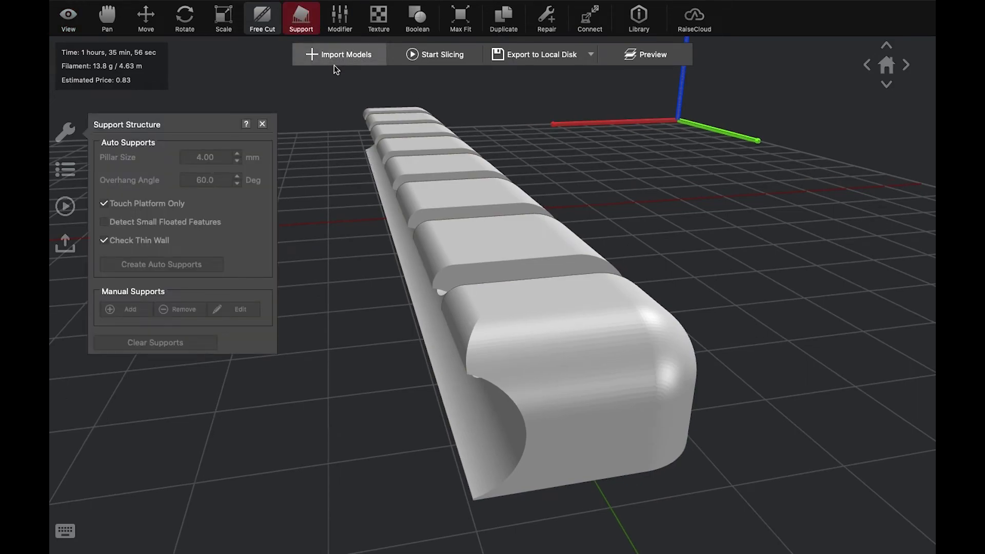
click(498, 215)
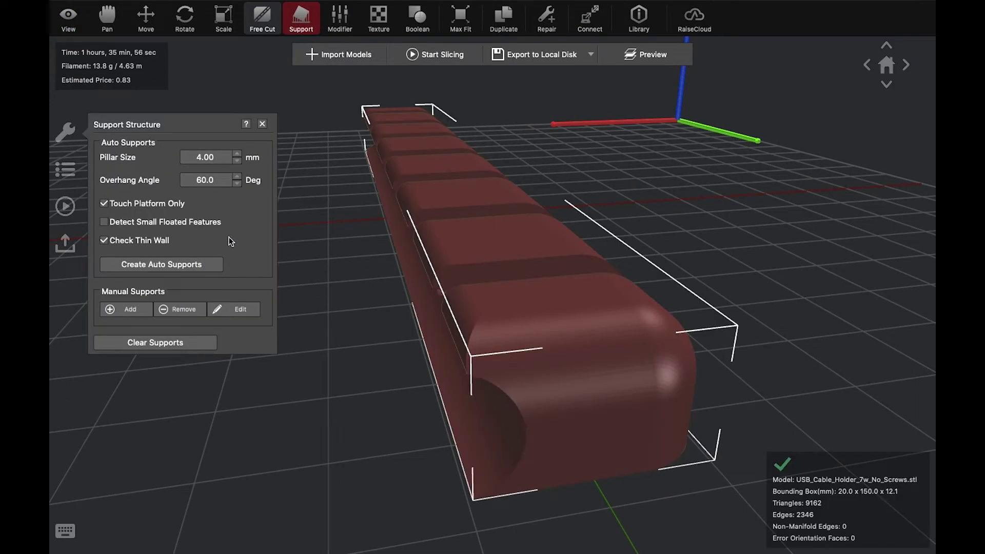
click(200, 268)
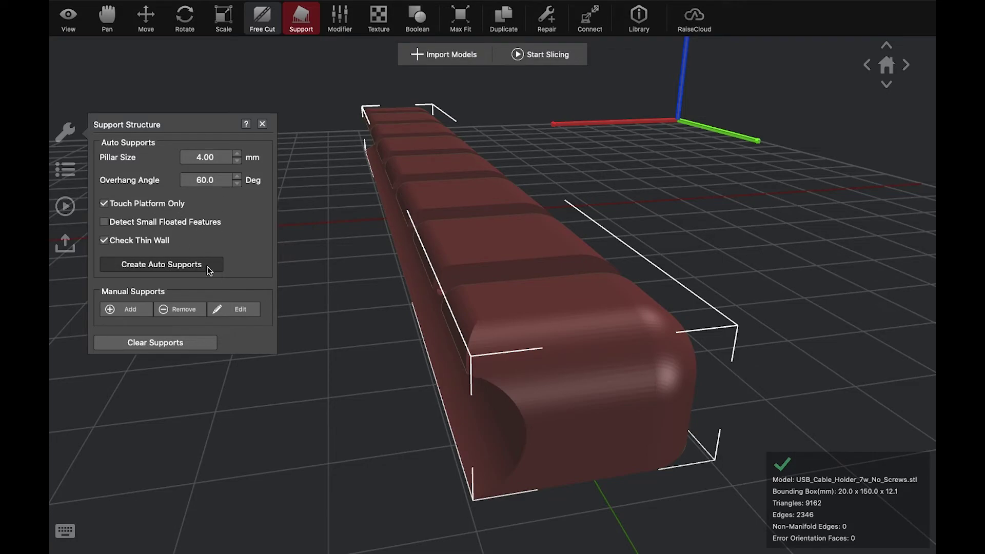
drag(506, 314, 588, 286)
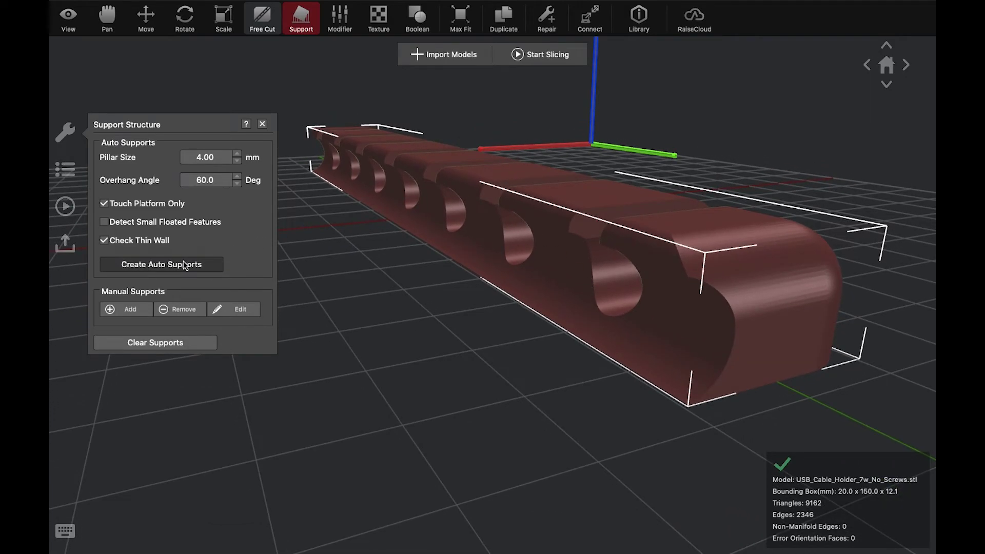
click(262, 123)
Slice the cable holder using the saved Ender 3 PLA_MEDIUM template.
click(532, 55)
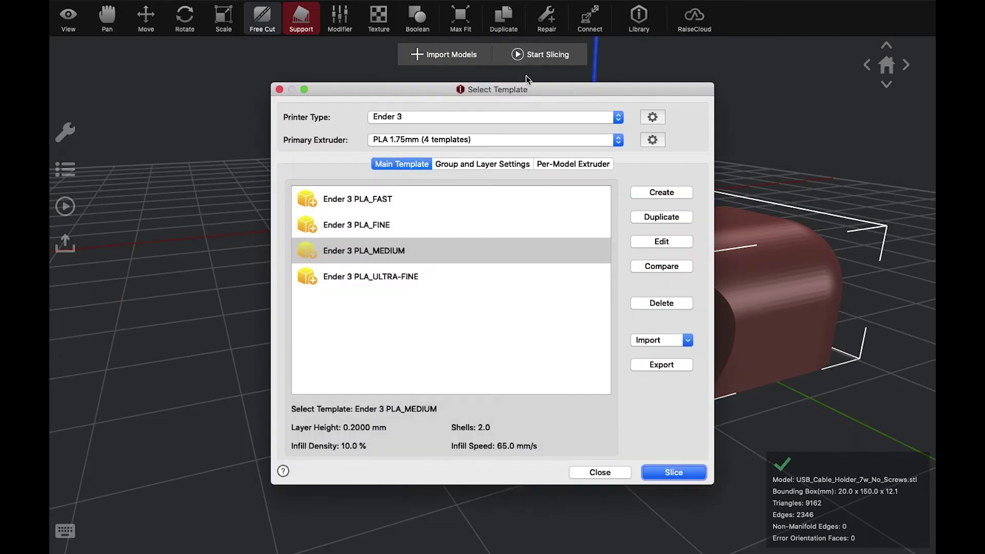
double_click(541, 249)
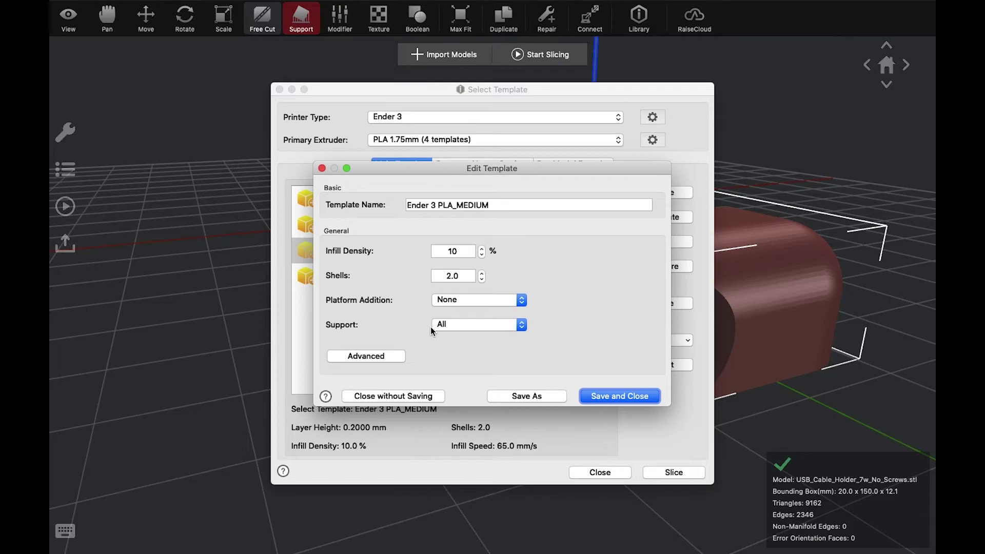
click(616, 397)
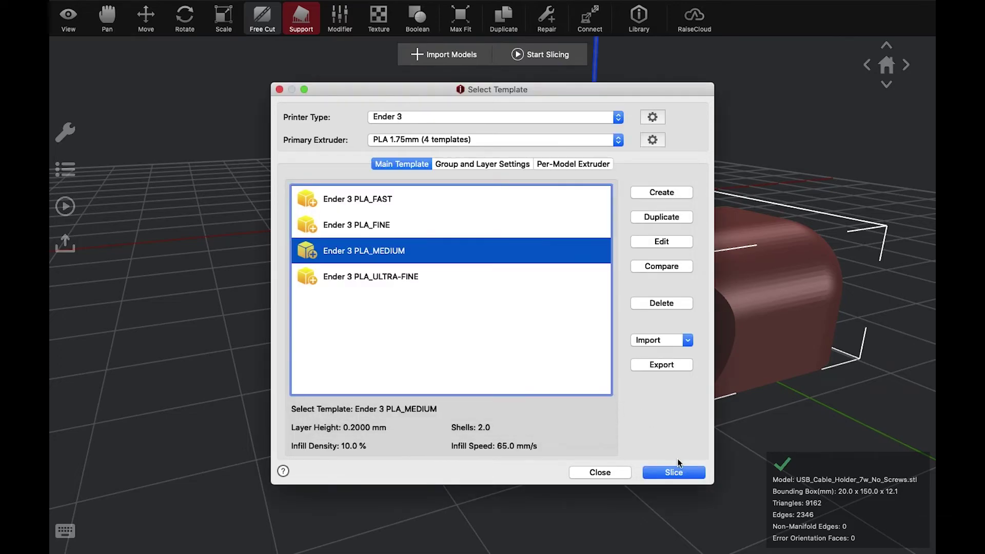
click(680, 474)
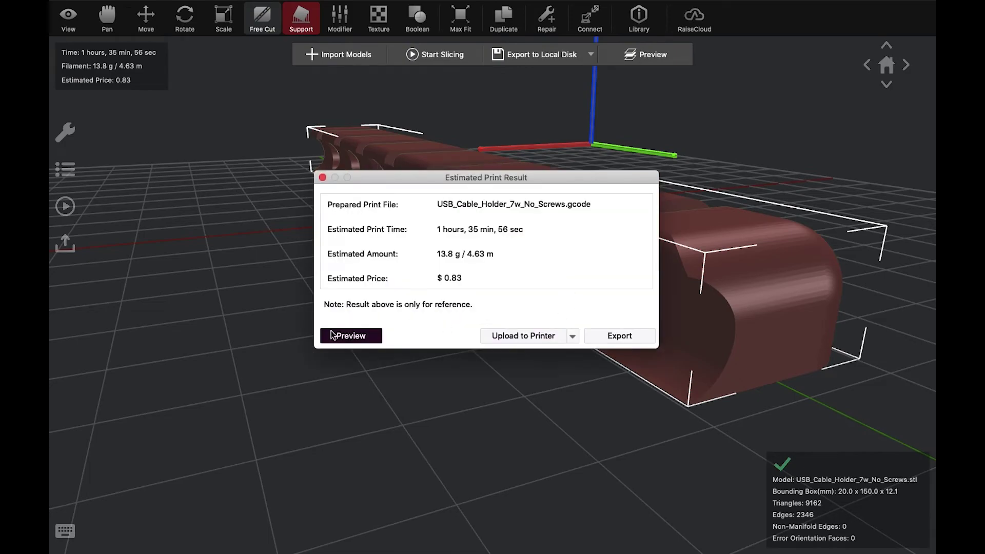
Inspect the 61-layer preview and its supports by scrubbing the layer slider and orbiting.
click(331, 335)
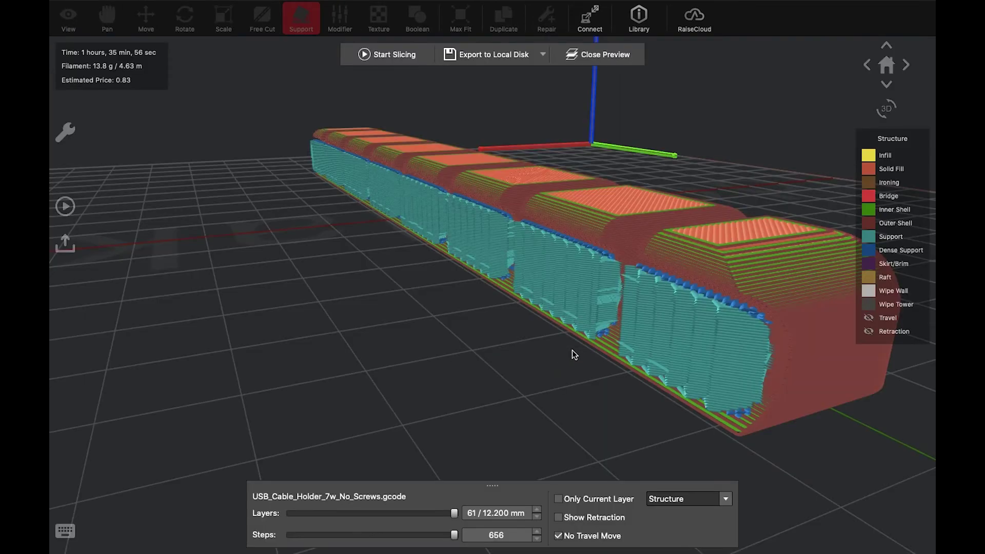
drag(596, 294, 579, 319)
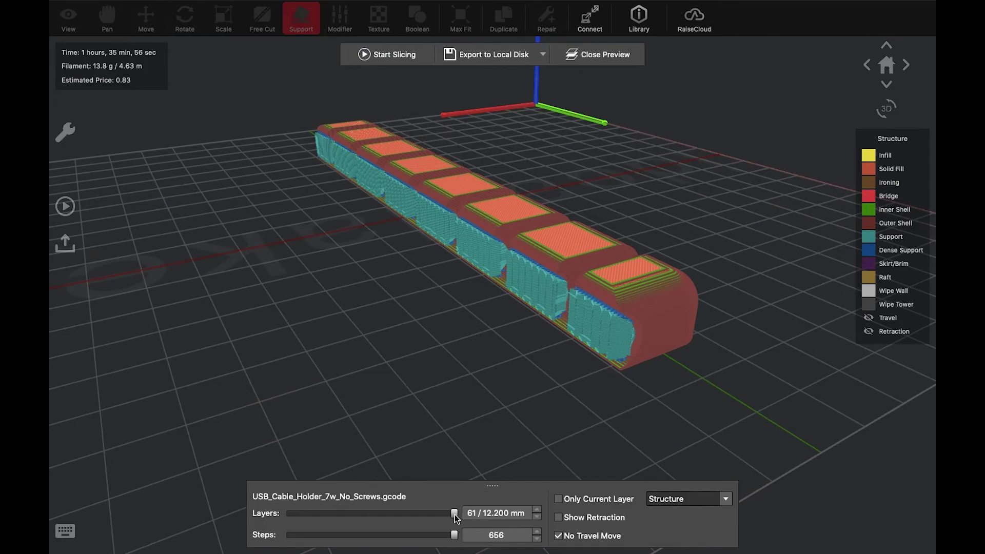
drag(454, 515, 363, 514)
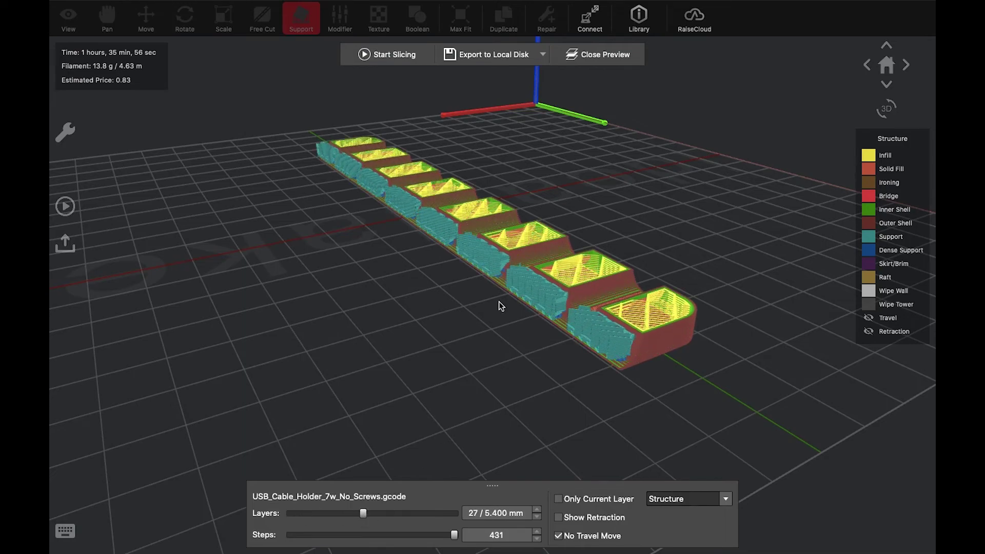
drag(501, 306, 812, 484)
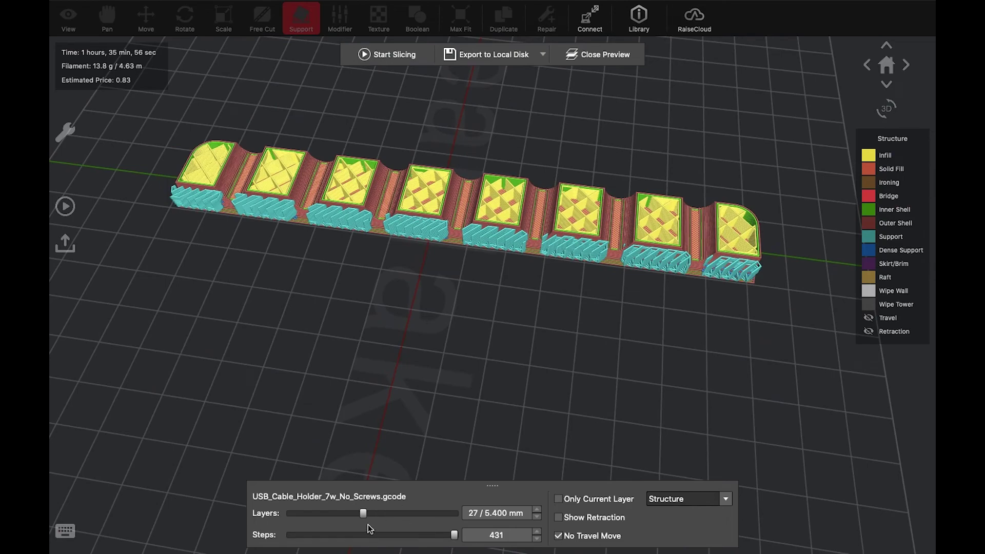
drag(364, 514, 471, 517)
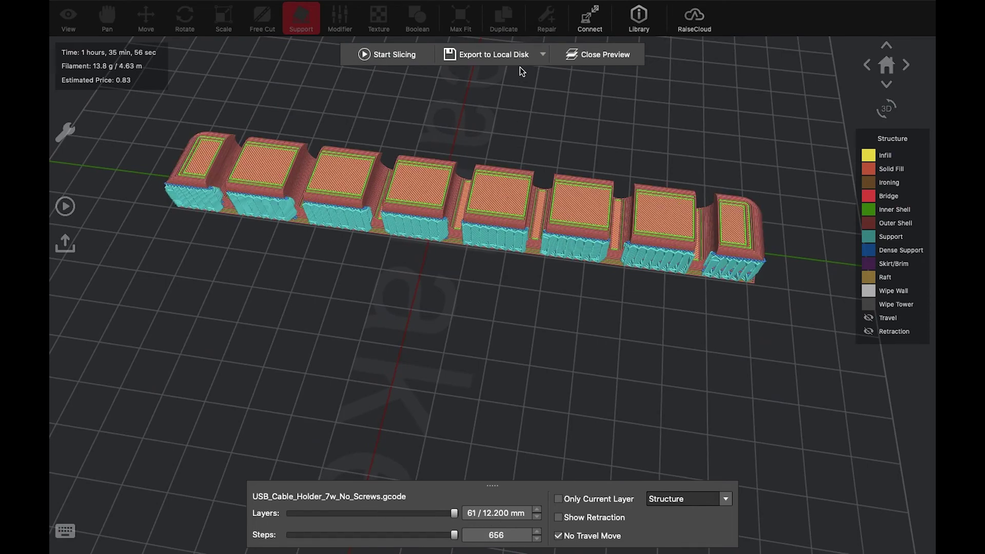
Save USB_Cable_Holder_7w_No_Screws.gcode to the Untitled card, replacing the old copy, and reveal it in Finder.
click(494, 55)
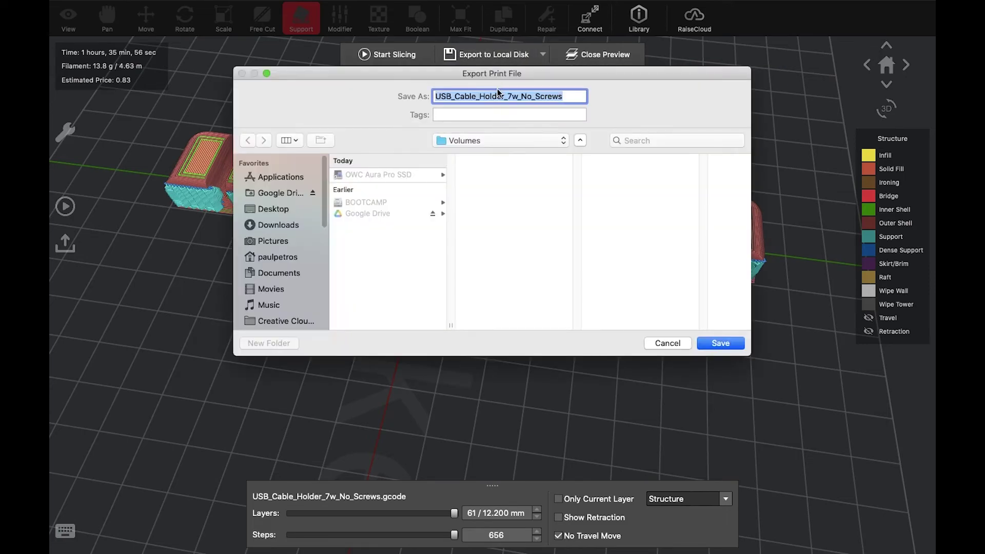
scroll(316, 236, down, 5)
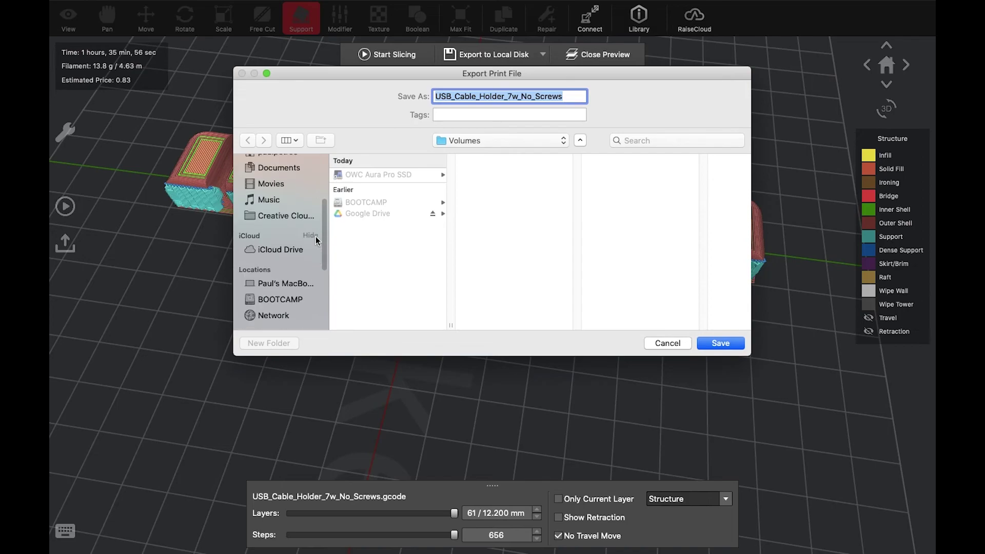
scroll(315, 239, up, 5)
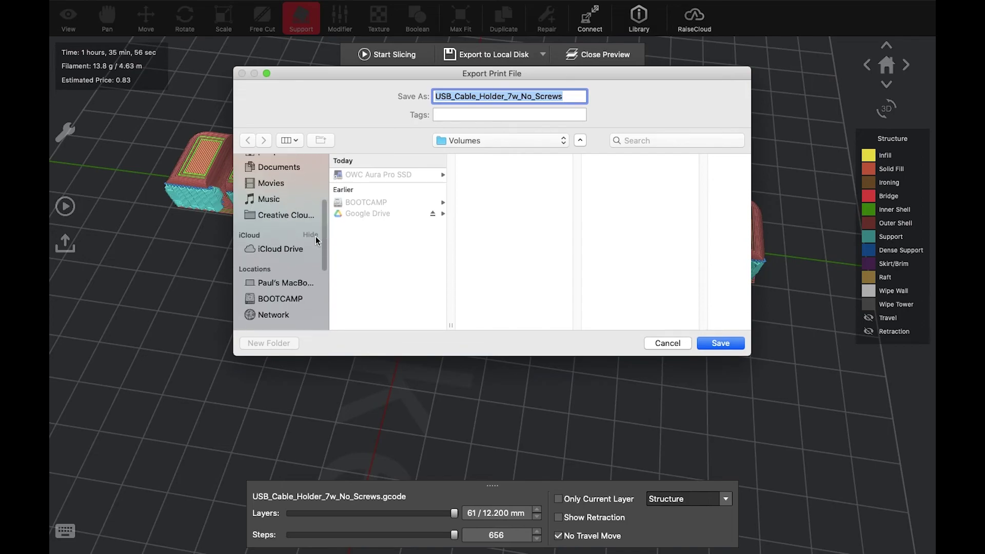
scroll(315, 239, up, 3)
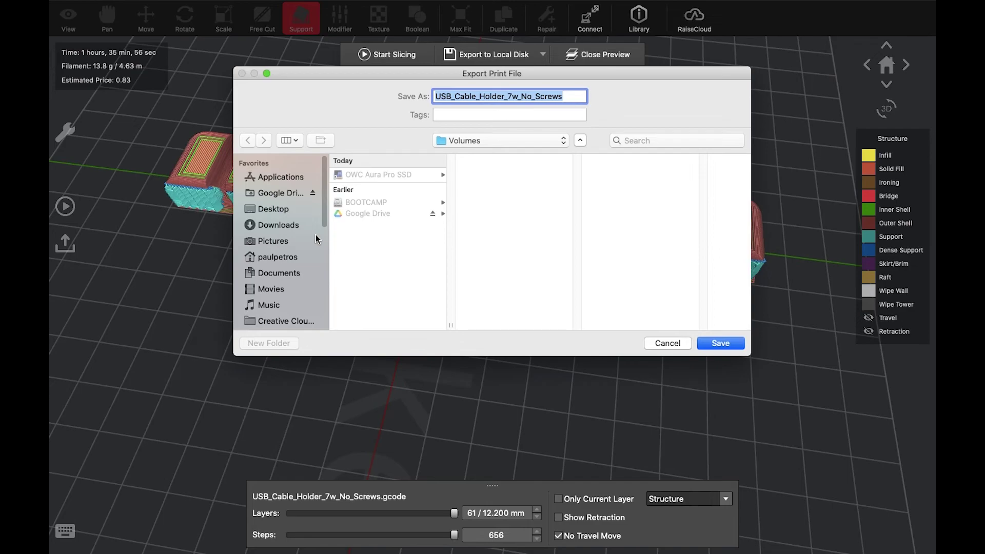
scroll(313, 237, down, 4)
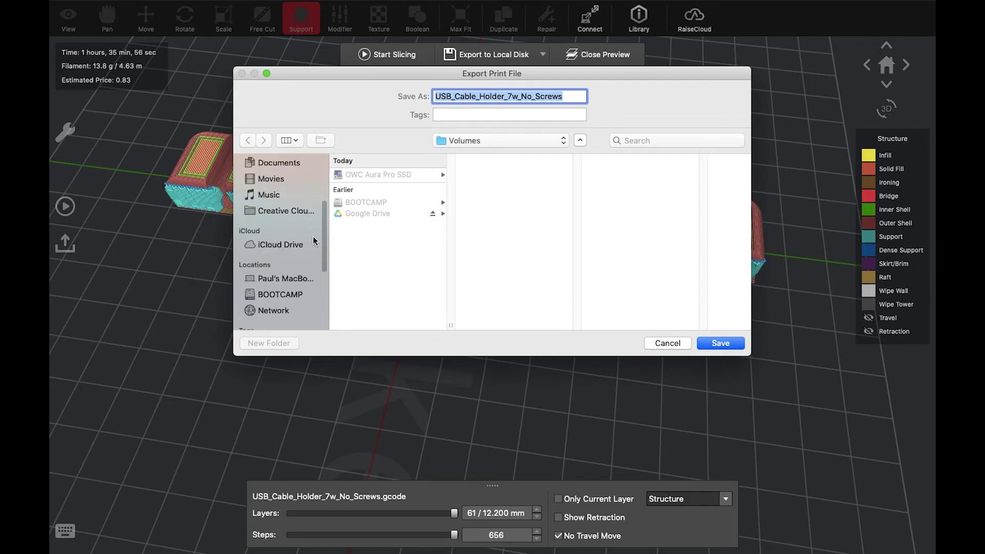
scroll(313, 240, down, 3)
scroll(312, 240, up, 2)
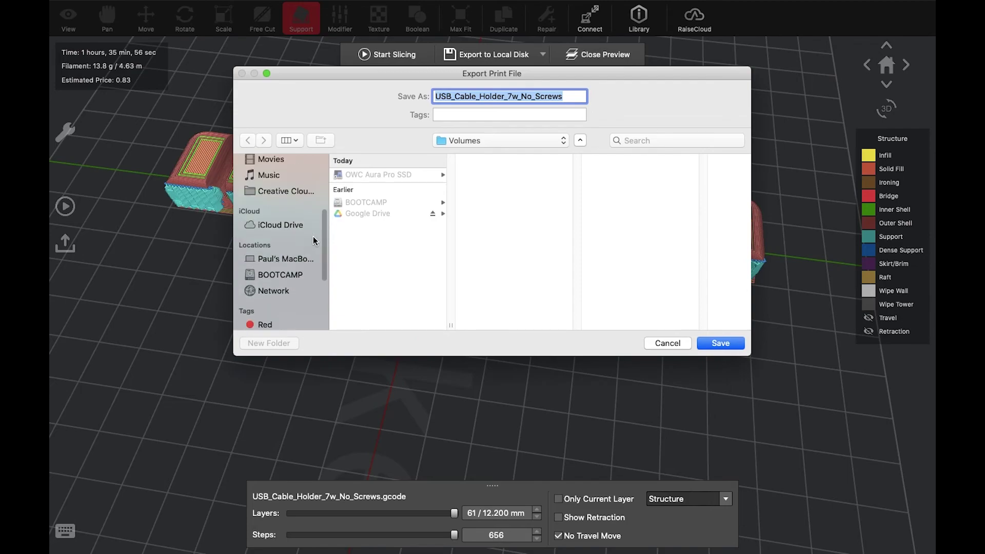
scroll(313, 236, up, 4)
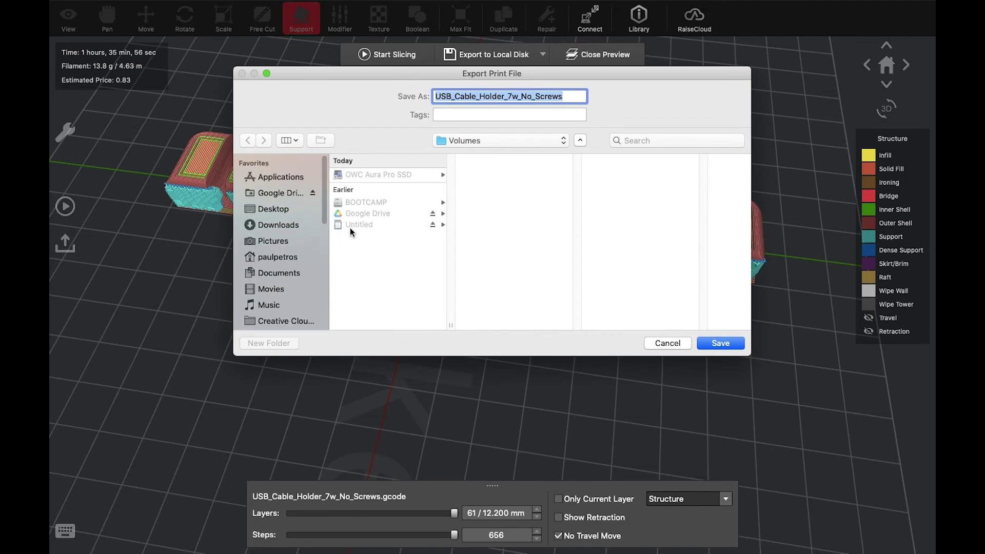
click(350, 225)
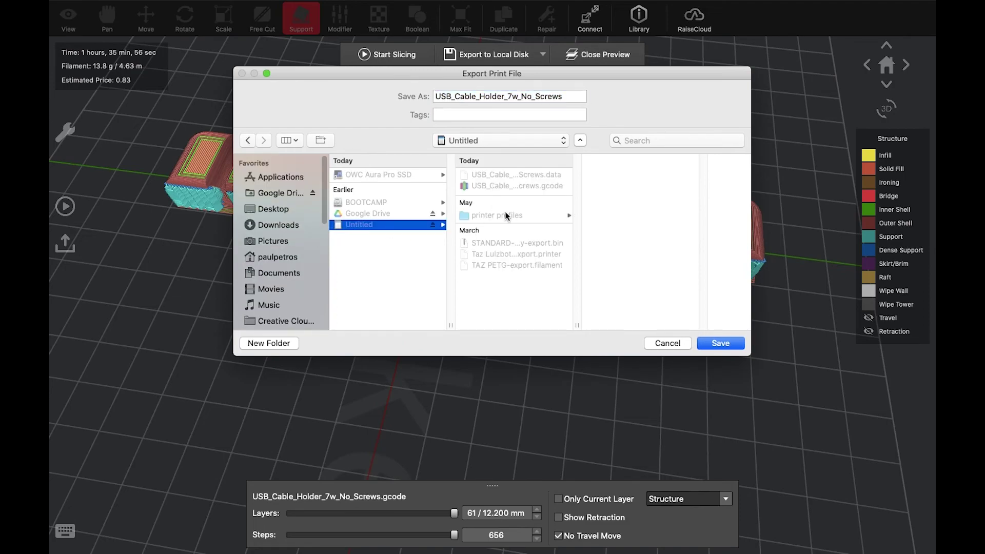
click(721, 344)
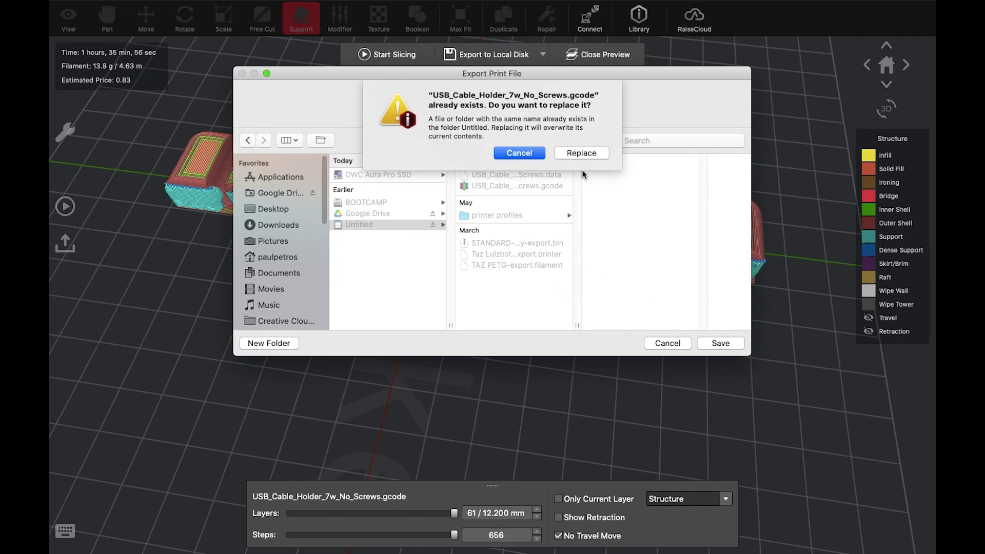
click(586, 155)
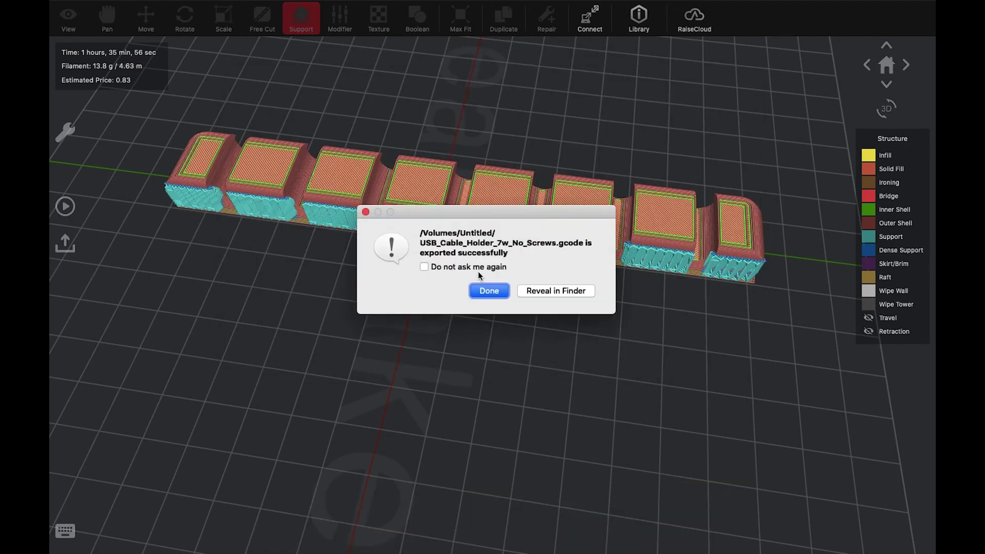
click(583, 291)
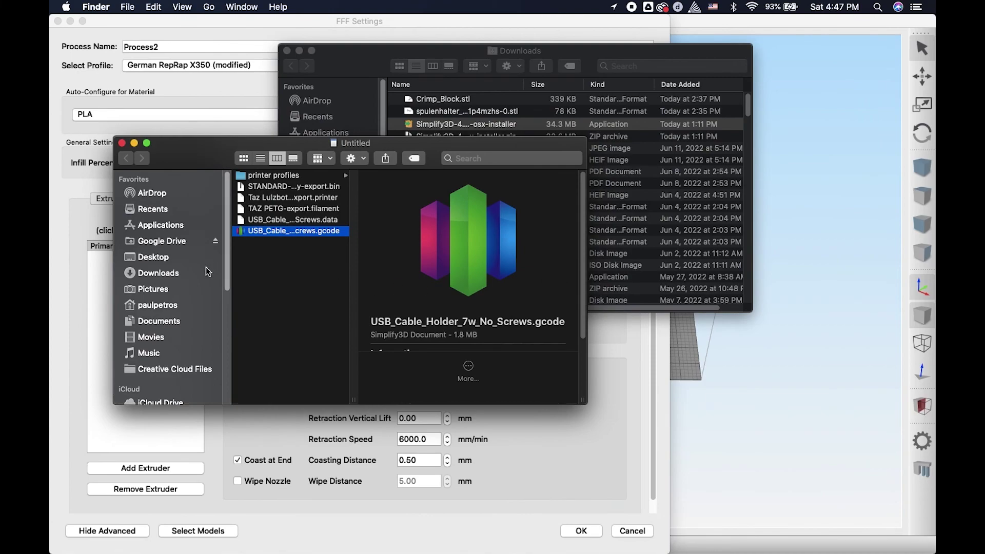
Eject the Untitled card from the Finder sidebar and return to ideaMaker's slice preview.
scroll(205, 266, down, 5)
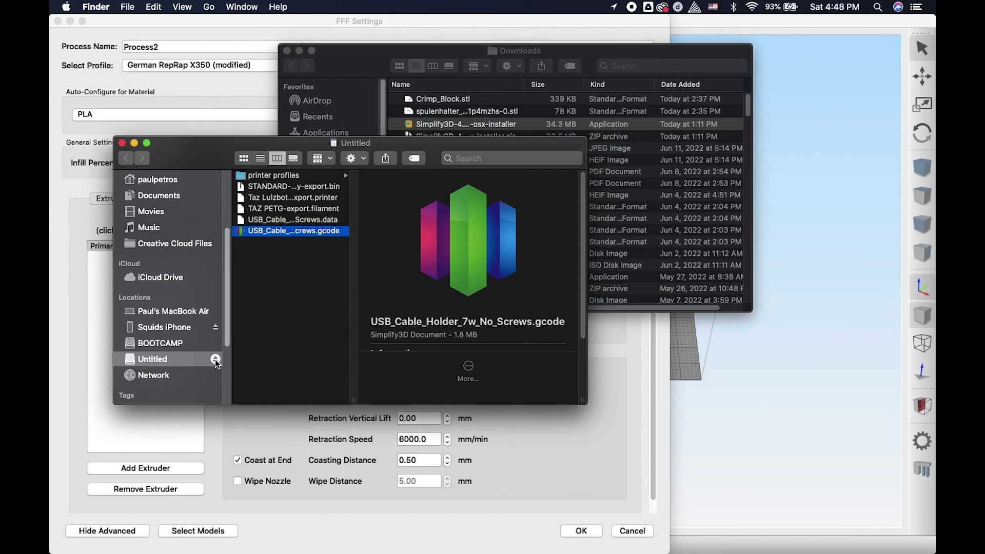
right_click(164, 364)
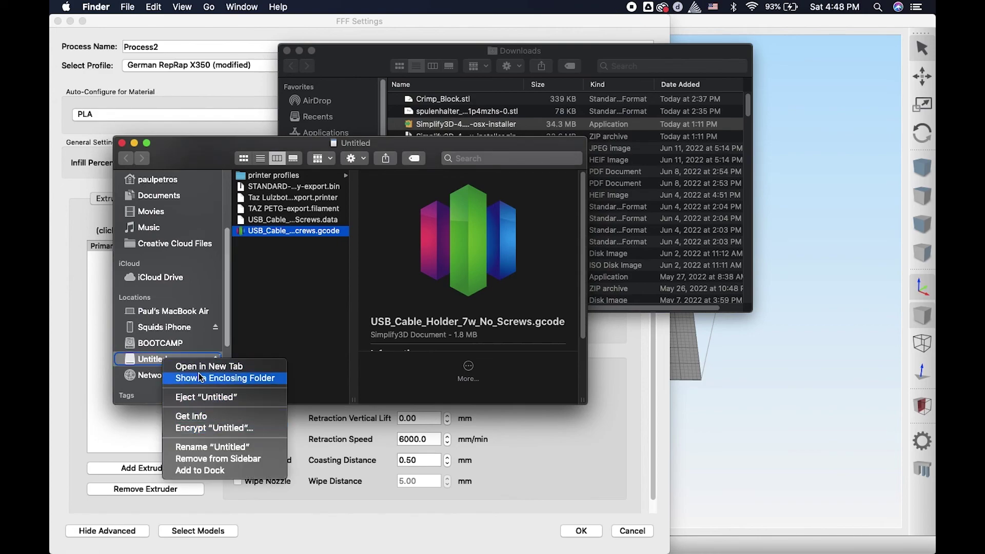
click(213, 398)
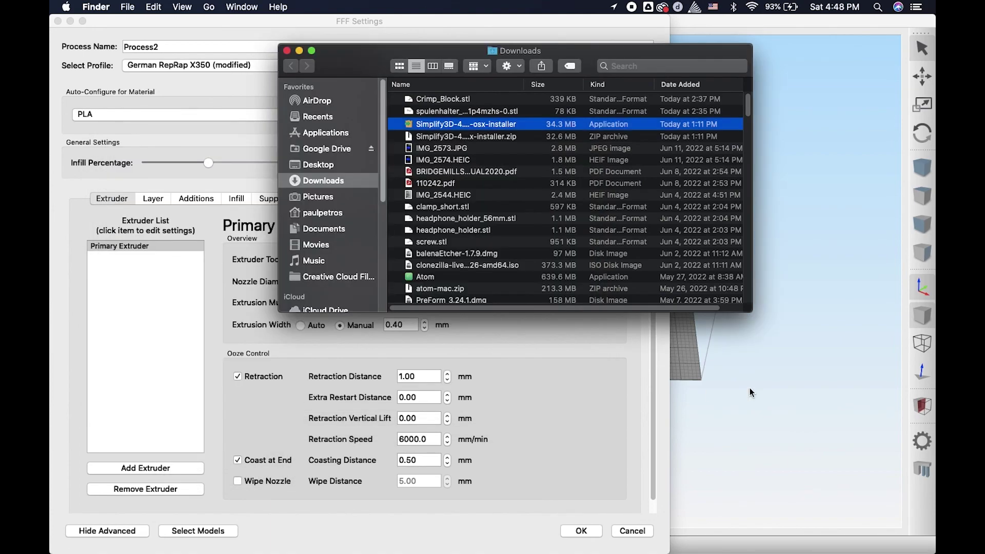
key(ctrl+Right)
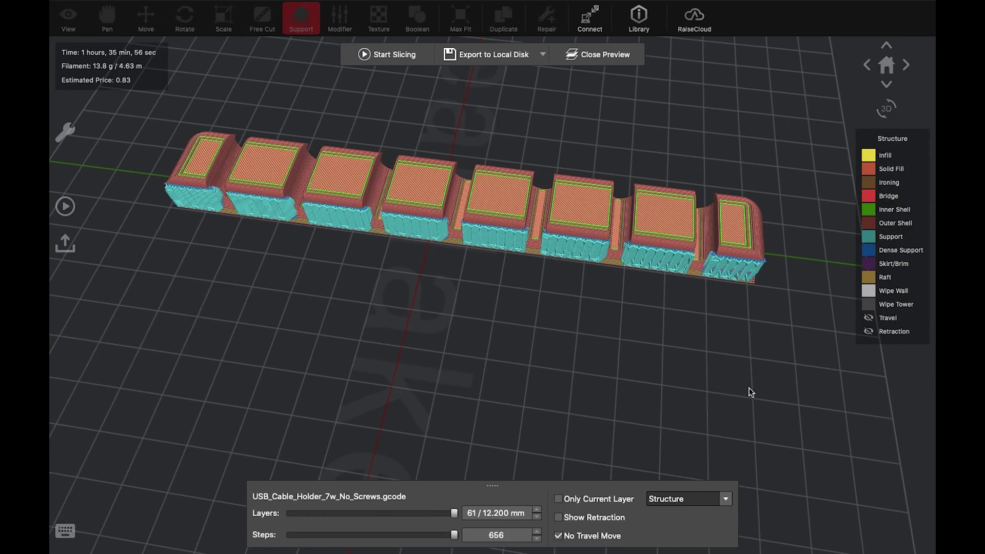
drag(510, 305, 683, 209)
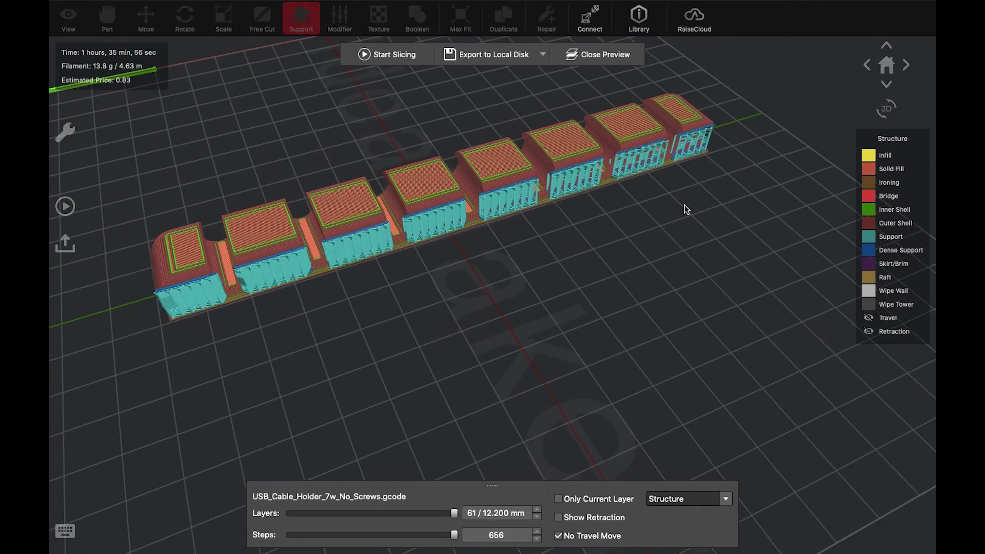